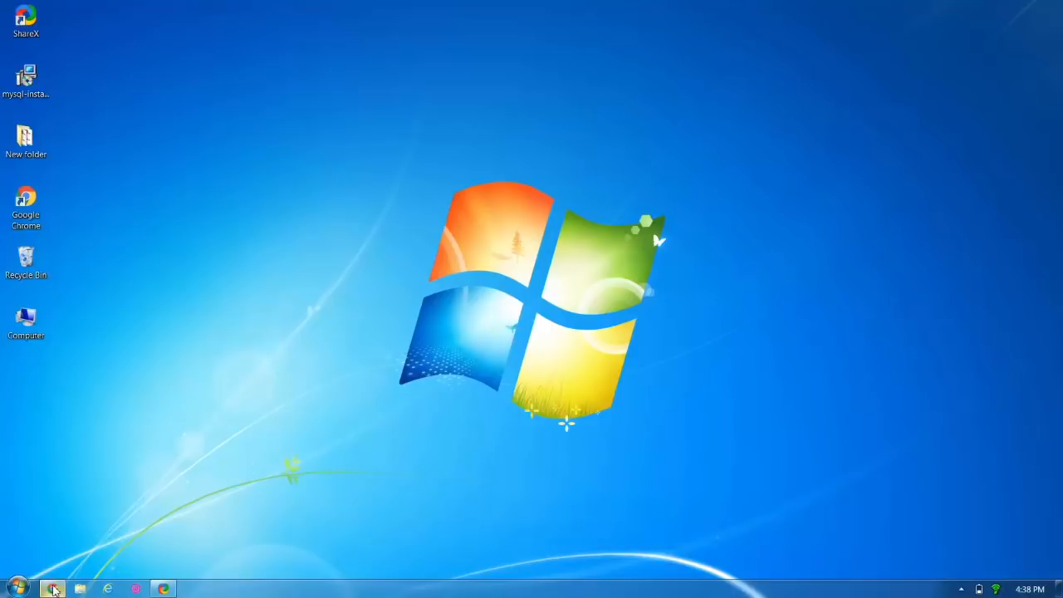
Search Google for 'mysql' in Chrome and open the official mysql.com result.
click(53, 588)
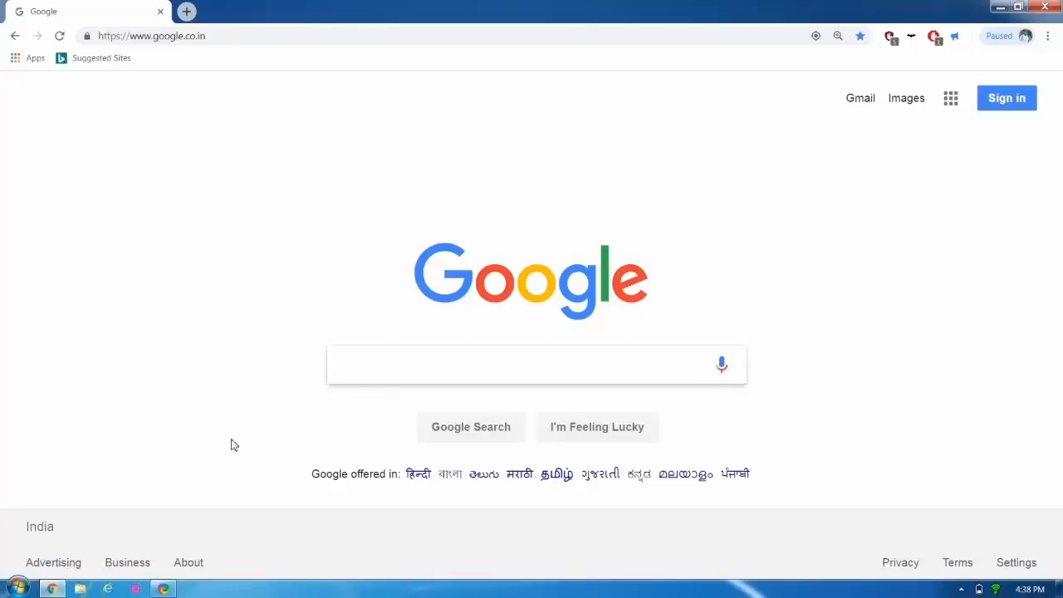
text(mysql)
key(Return)
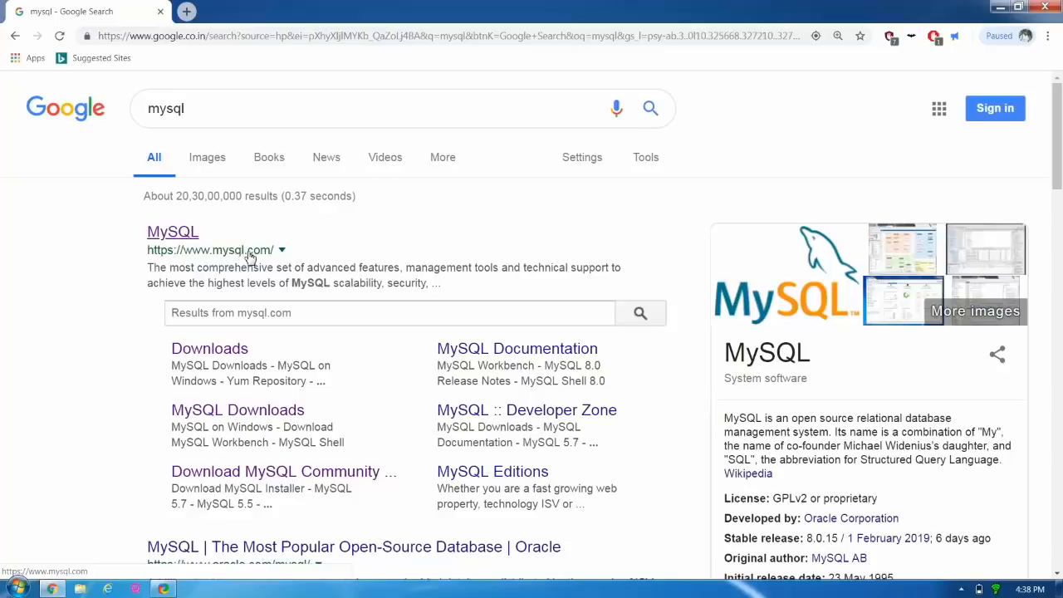
click(185, 241)
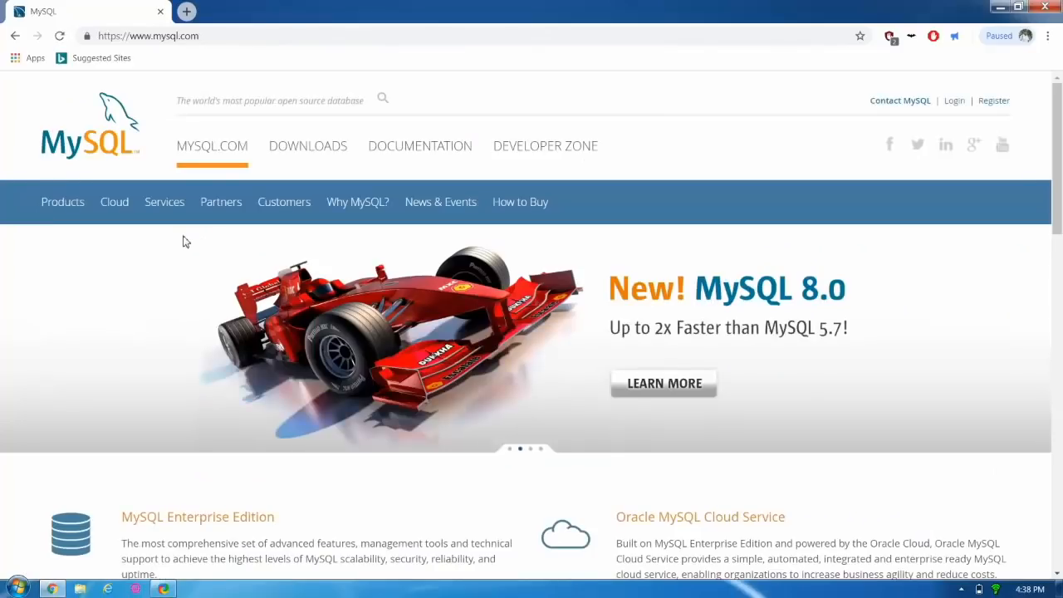
Go to the MySQL Downloads page and follow the Community (GPL) Downloads link.
click(312, 157)
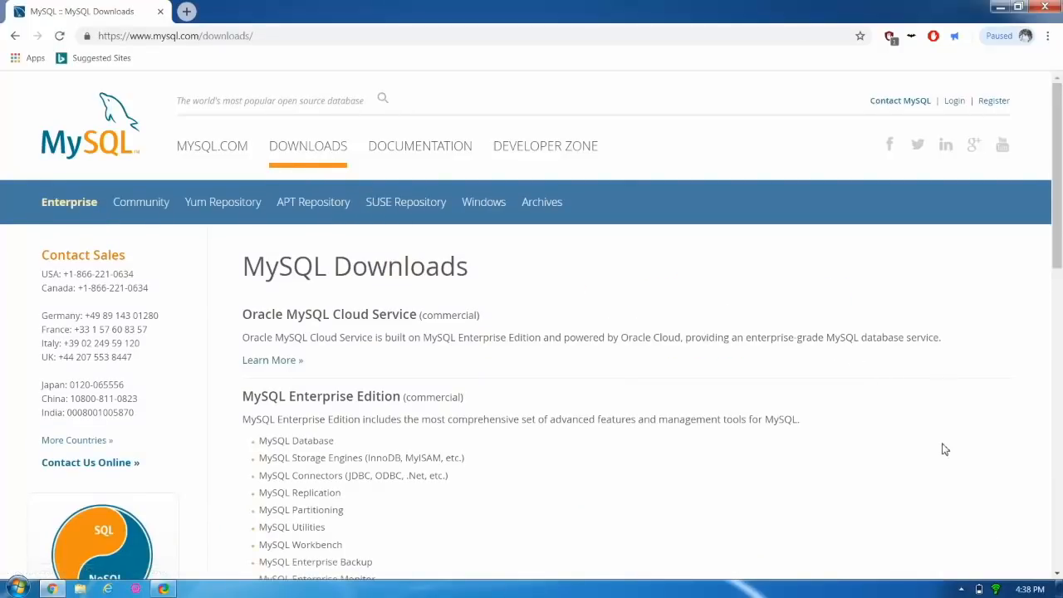
click(1057, 573)
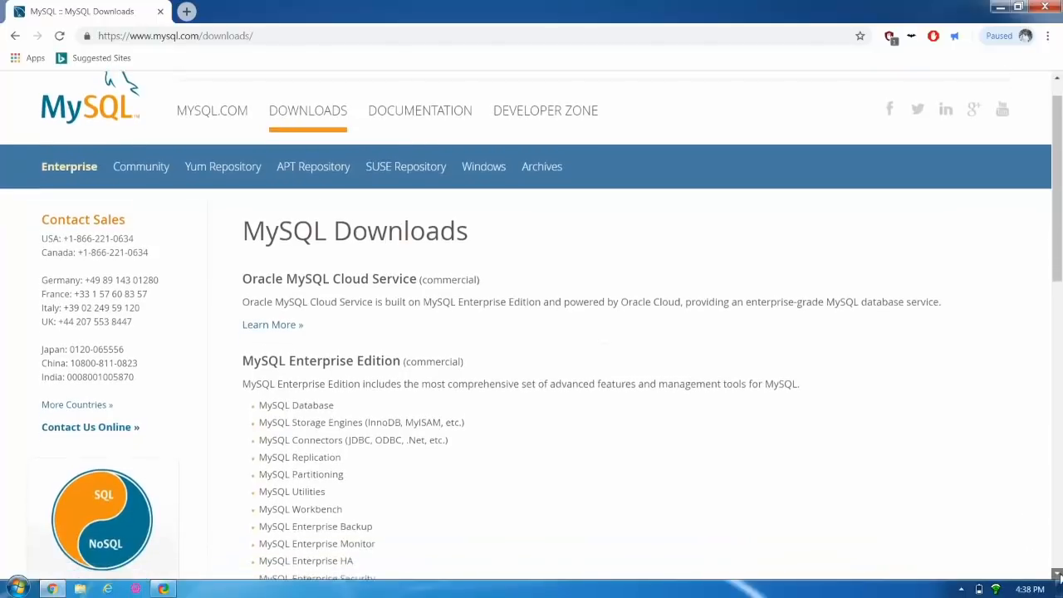
drag(1057, 575, 1058, 575)
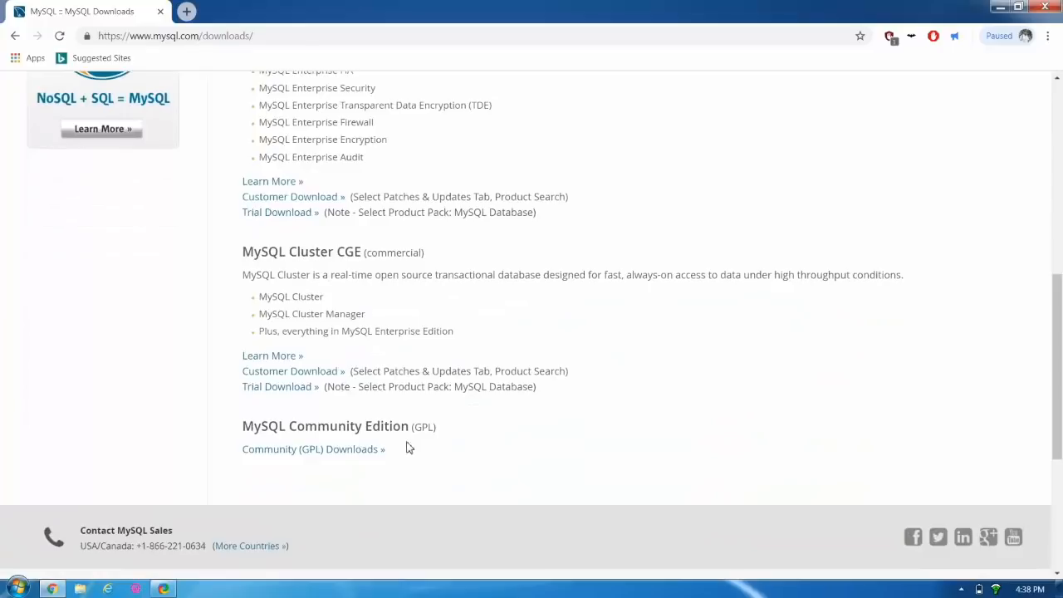
click(351, 449)
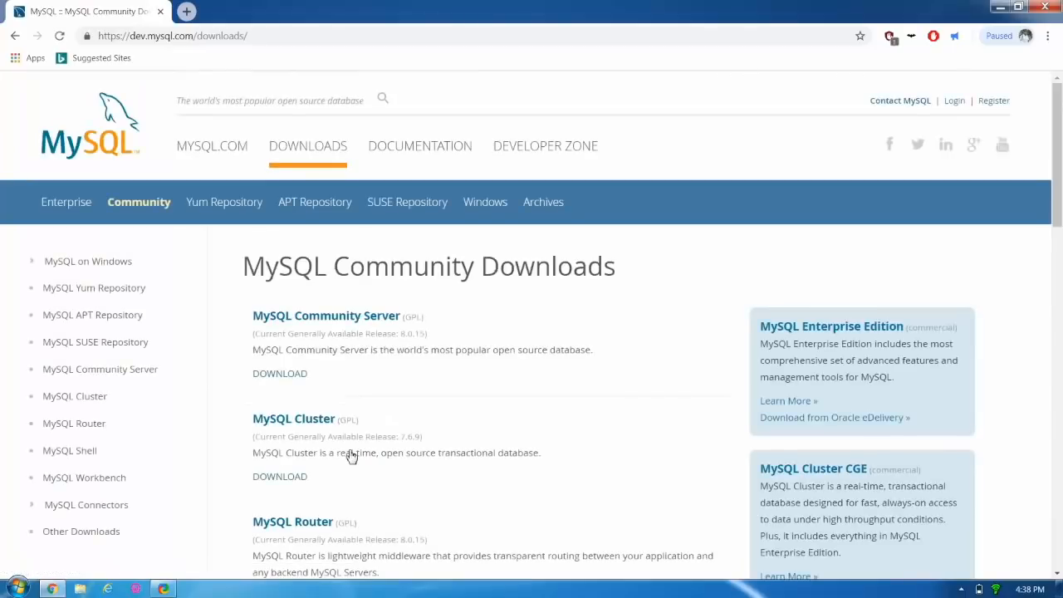
Open the MySQL Community Server 8.0.15 downloads page.
click(354, 321)
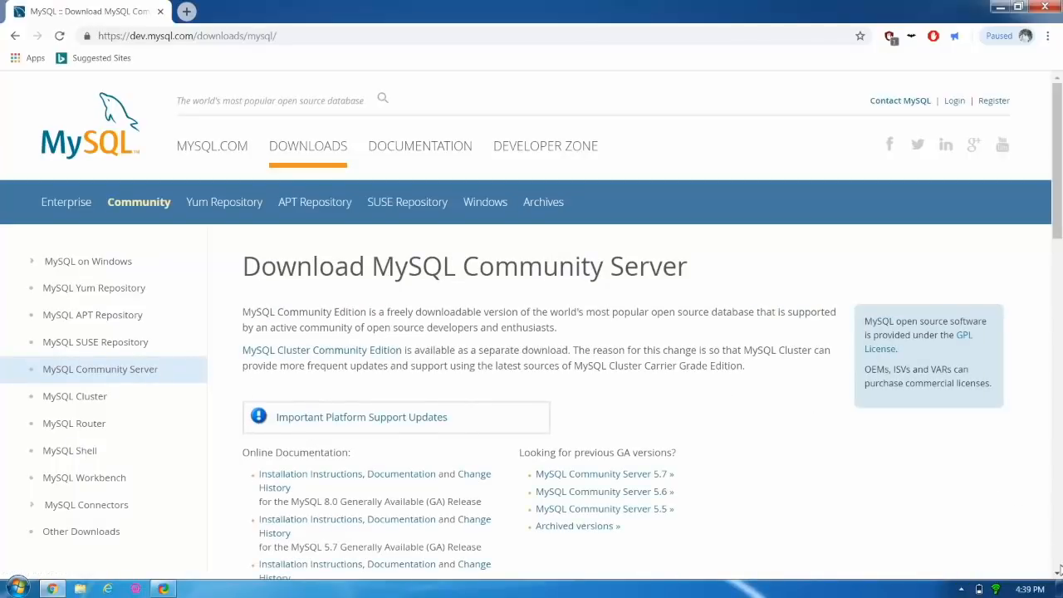
scroll(1058, 572, down, 5)
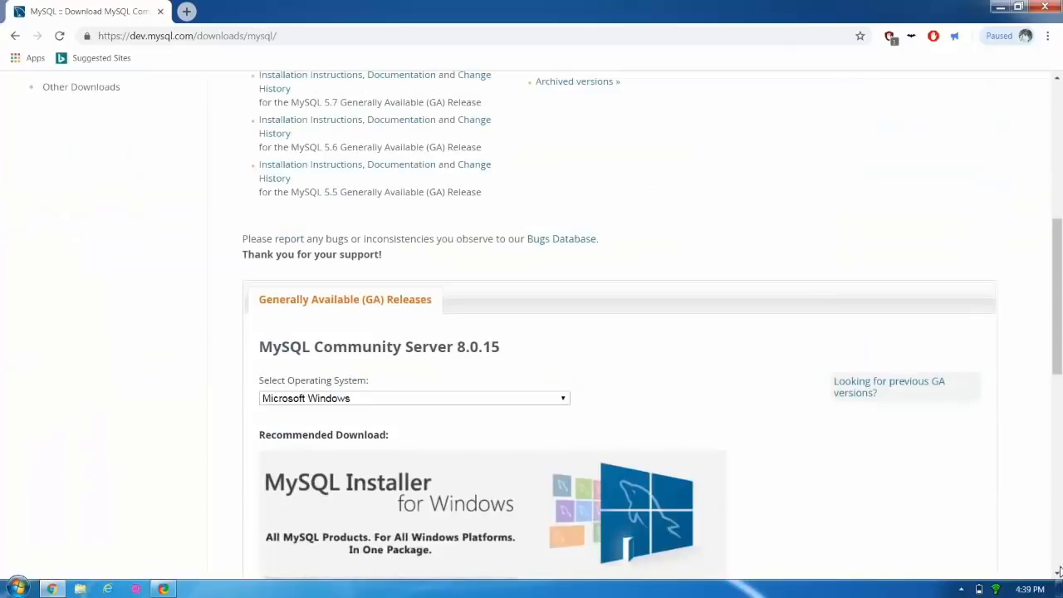
scroll(1058, 571, down, 5)
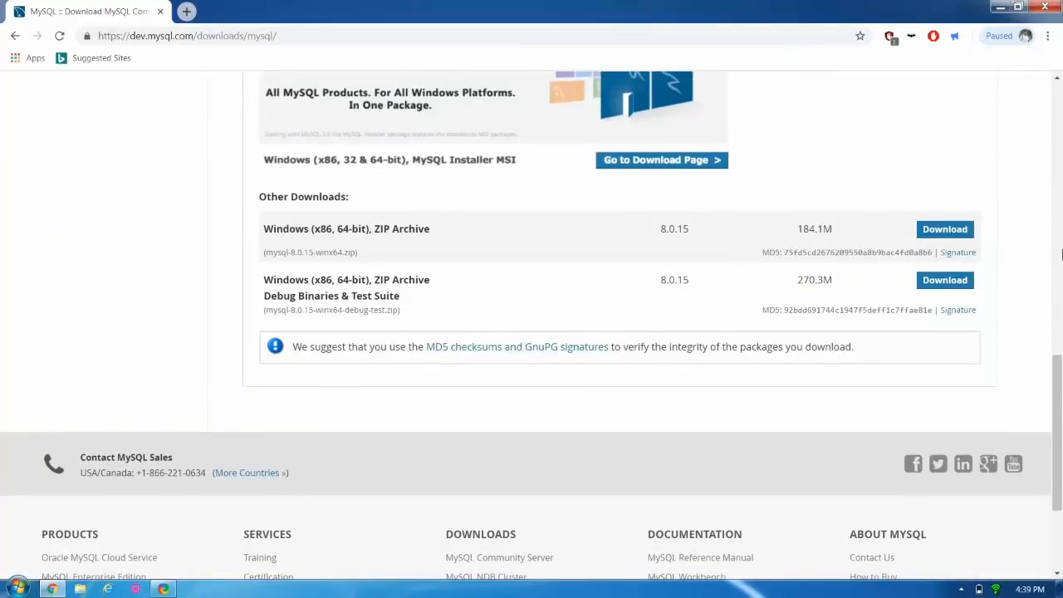
click(1057, 79)
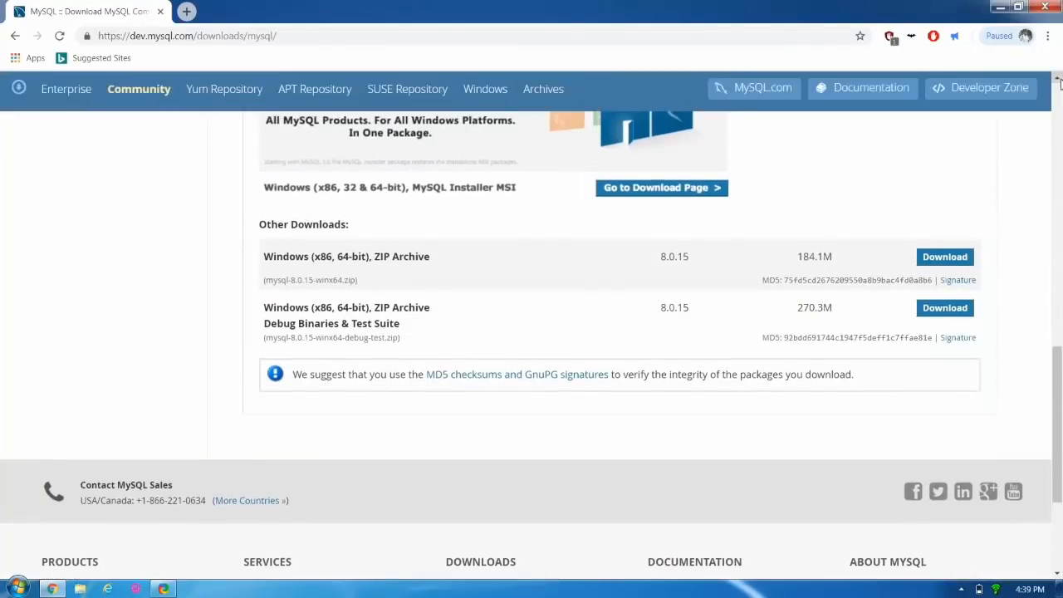
scroll(1057, 78, up, 3)
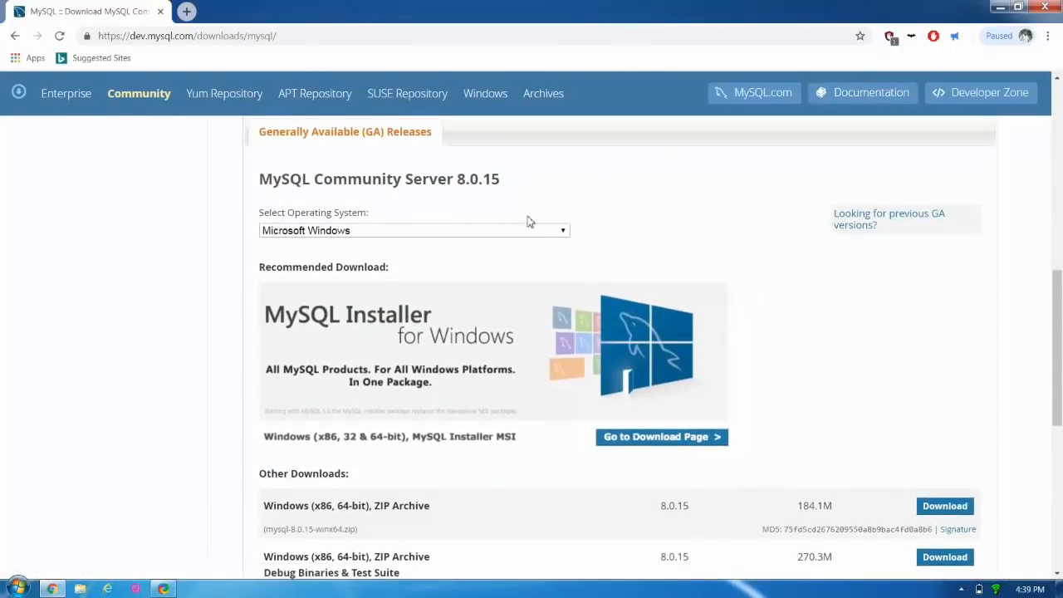
Keep Microsoft Windows as the operating system and go to the MySQL Installer download page.
click(557, 234)
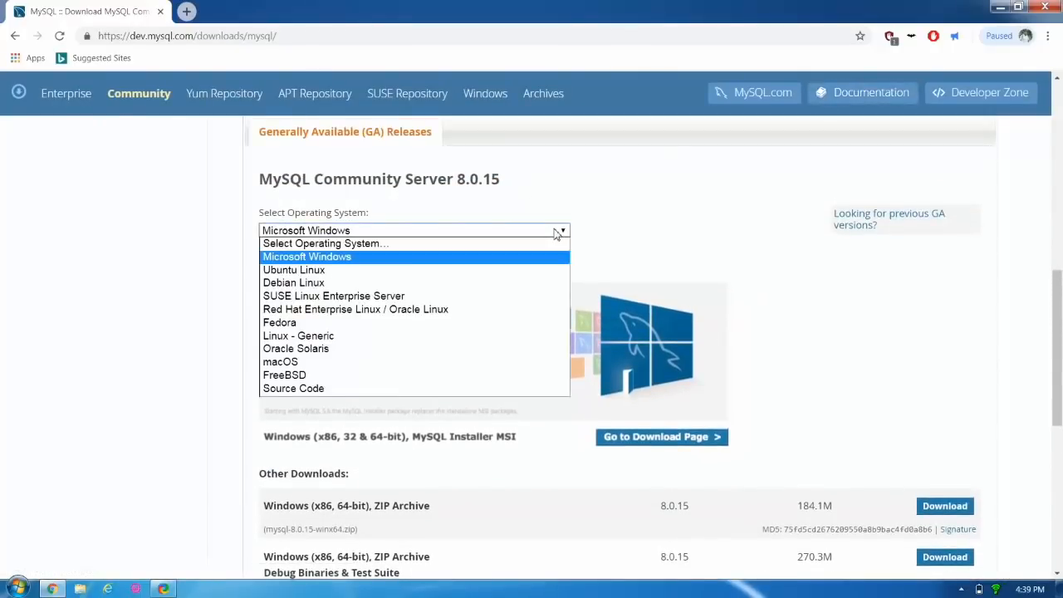
click(512, 258)
scroll(664, 374, down, 1)
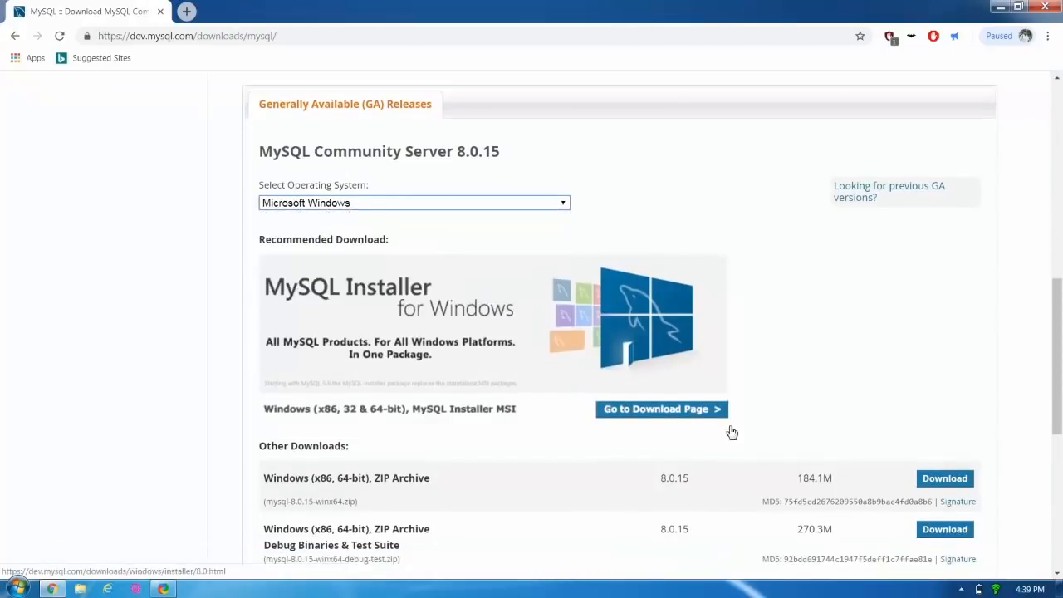
click(1058, 573)
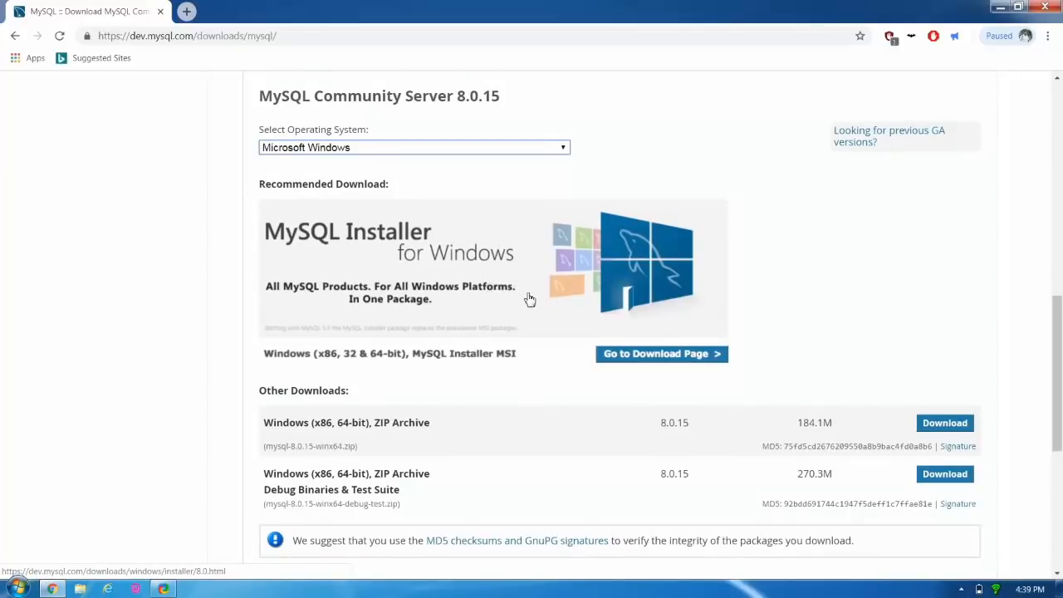
click(655, 356)
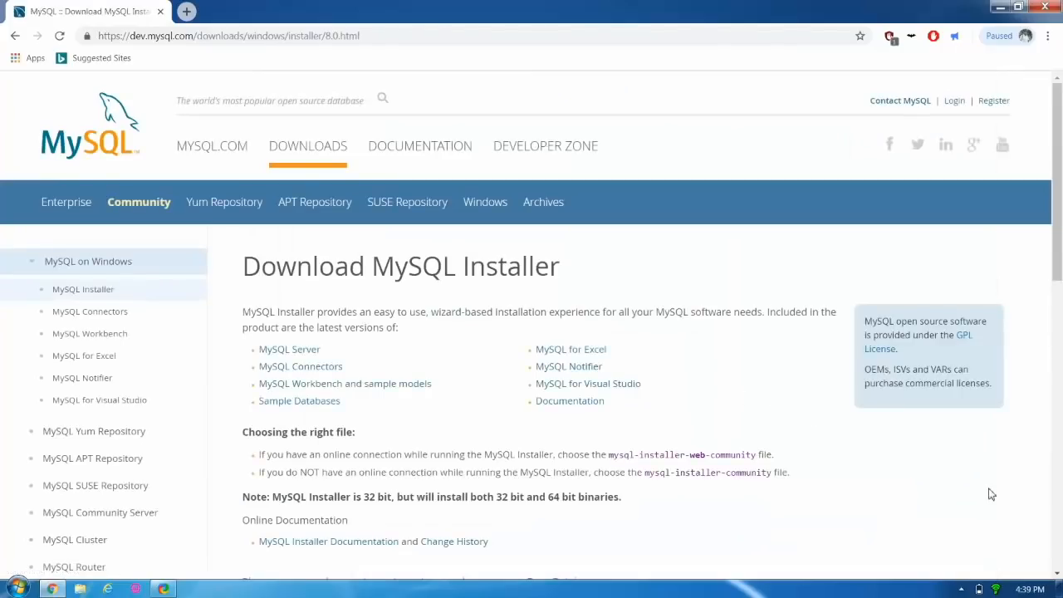
Download the 324.3M mysql-installer-community-8.0.15.0.msi, skipping the login prompt.
click(1057, 573)
drag(1058, 573, 1058, 573)
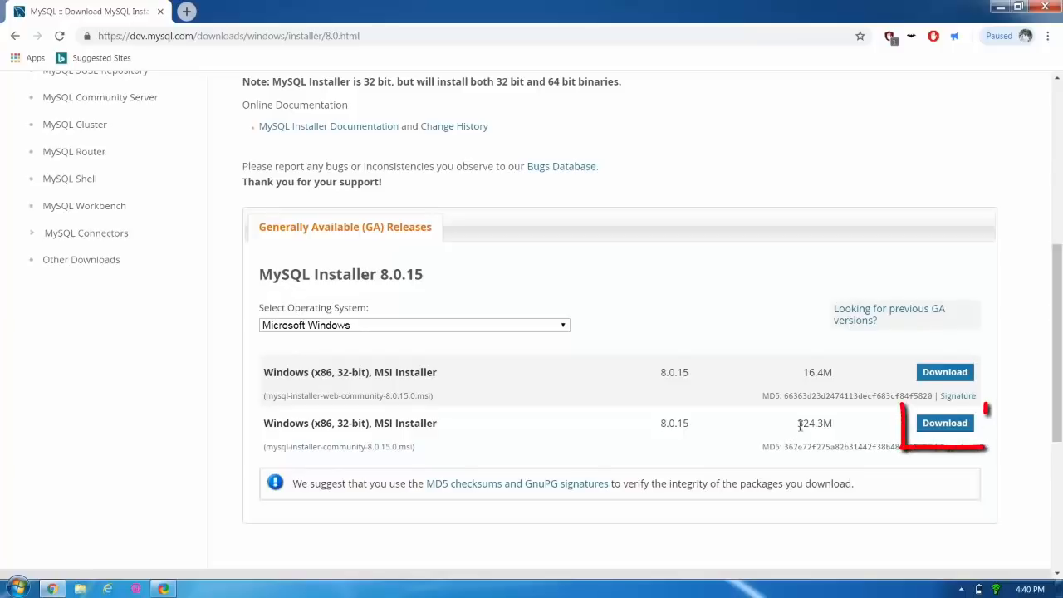
click(934, 425)
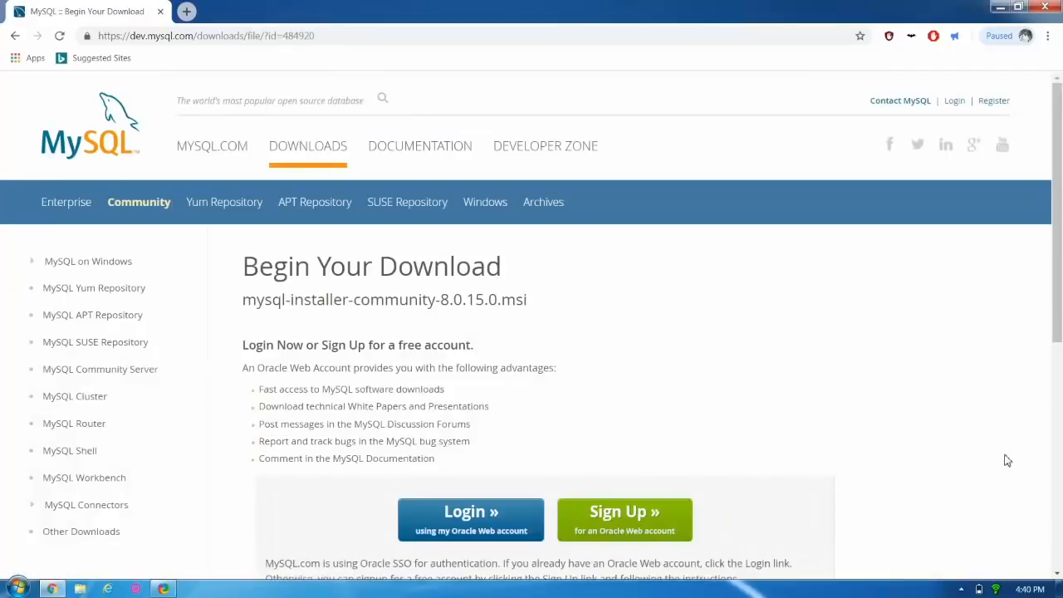
scroll(1057, 575, down, 2)
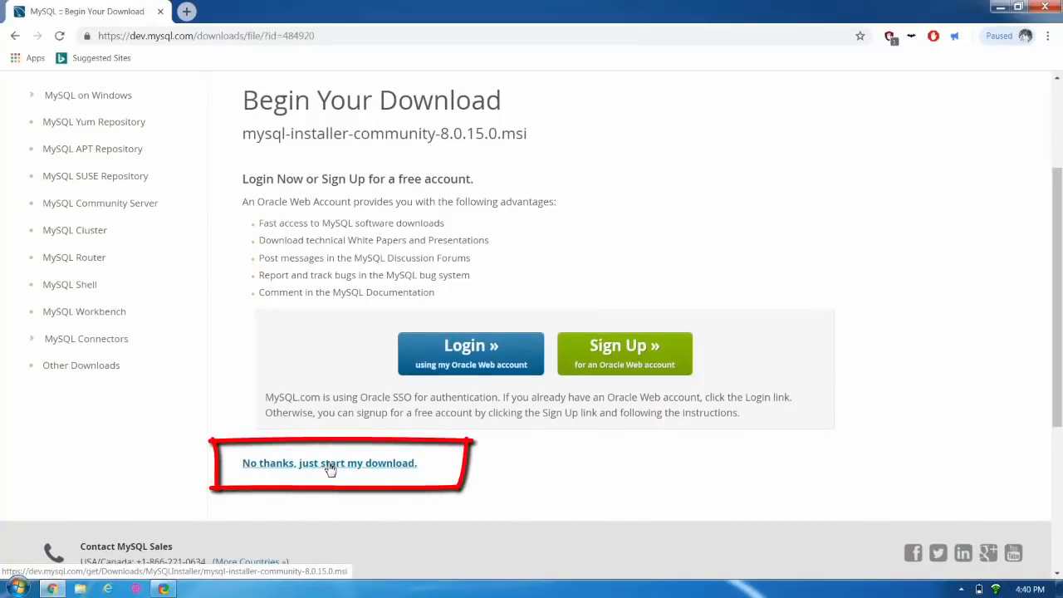
click(331, 468)
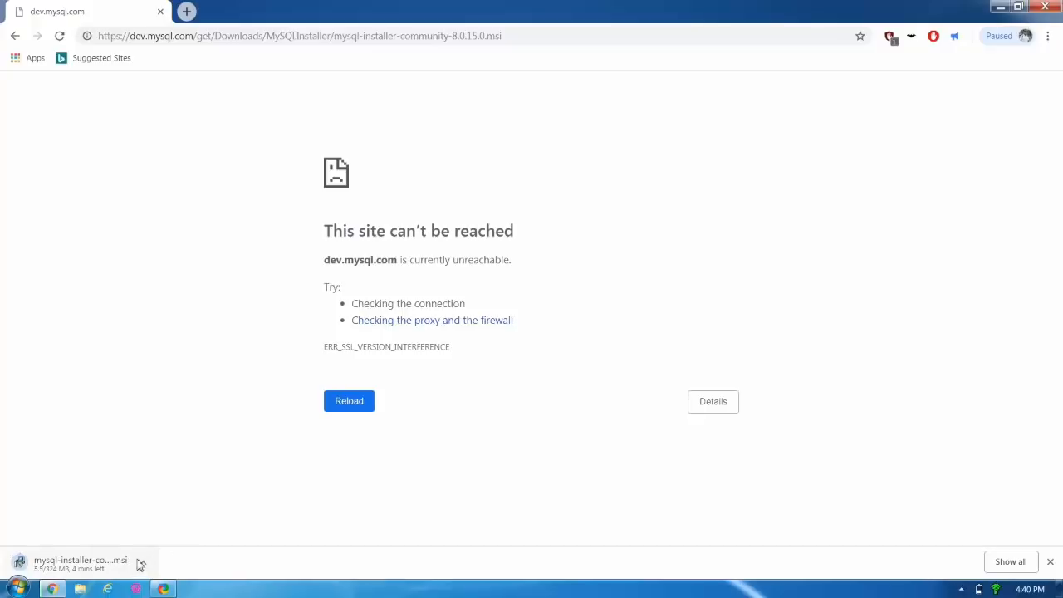
Cancel the mysql-installer download from Chrome's downloads list and minimize Chrome.
click(1014, 563)
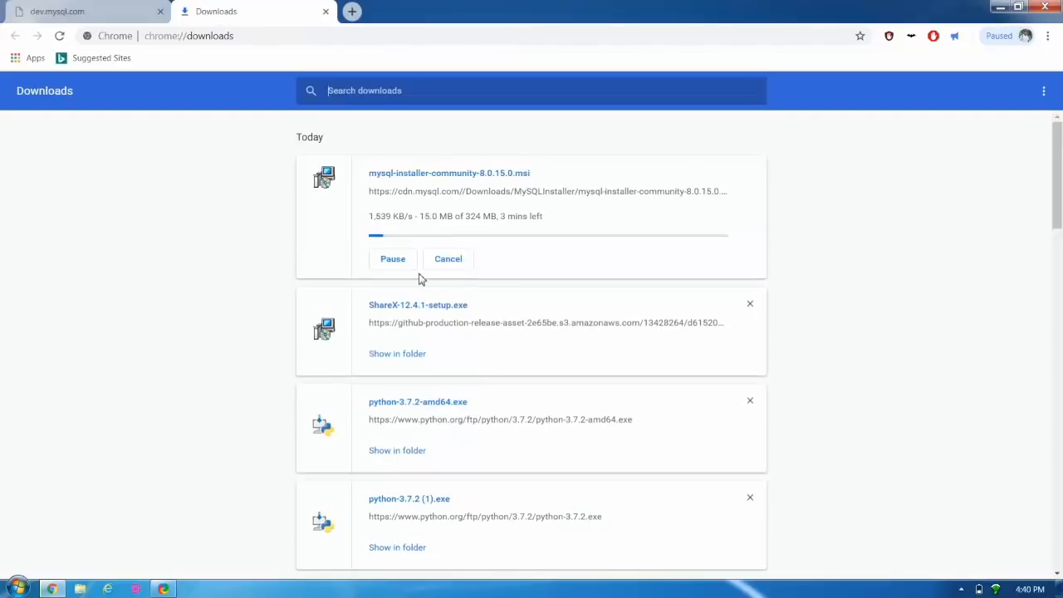
click(447, 261)
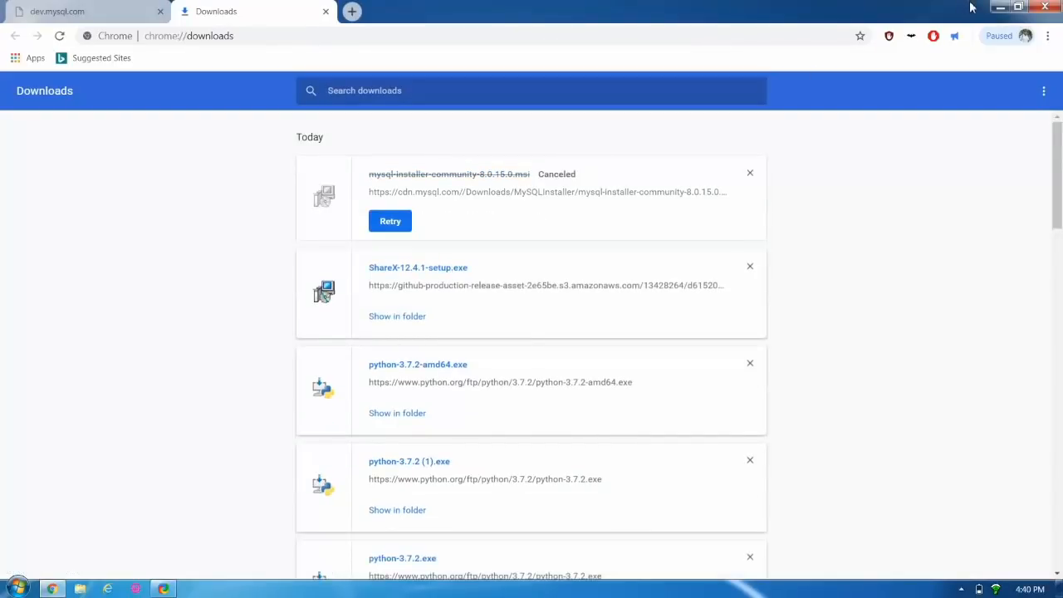
click(1000, 7)
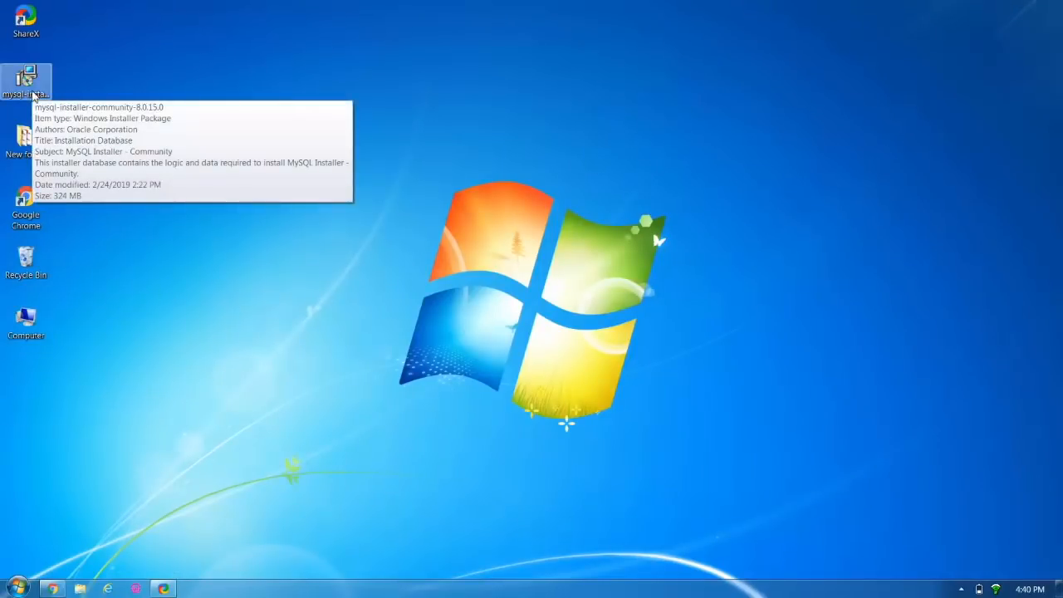
Run the mysql-installer-community-8.0.15.0 desktop package, approving the security warning.
double_click(25, 79)
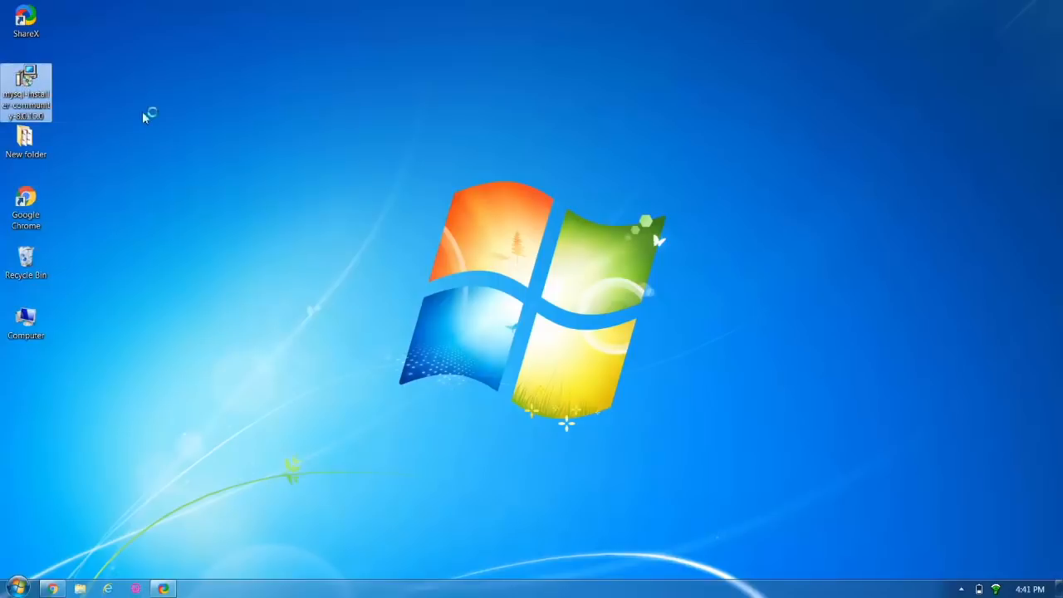
click(573, 310)
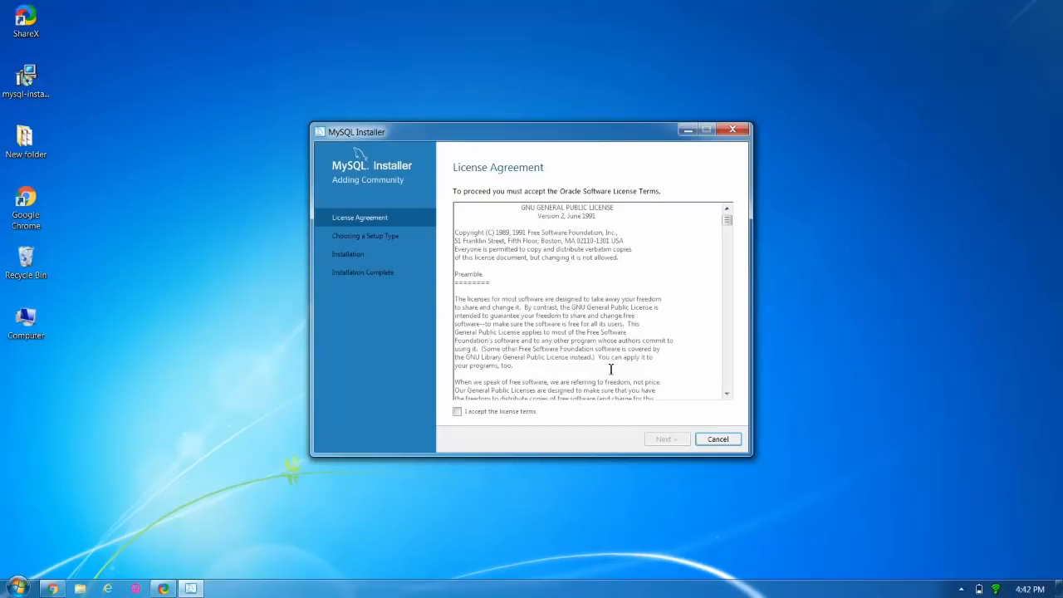
Accept the GNU GPL license terms and continue to Choosing a Setup Type.
click(458, 412)
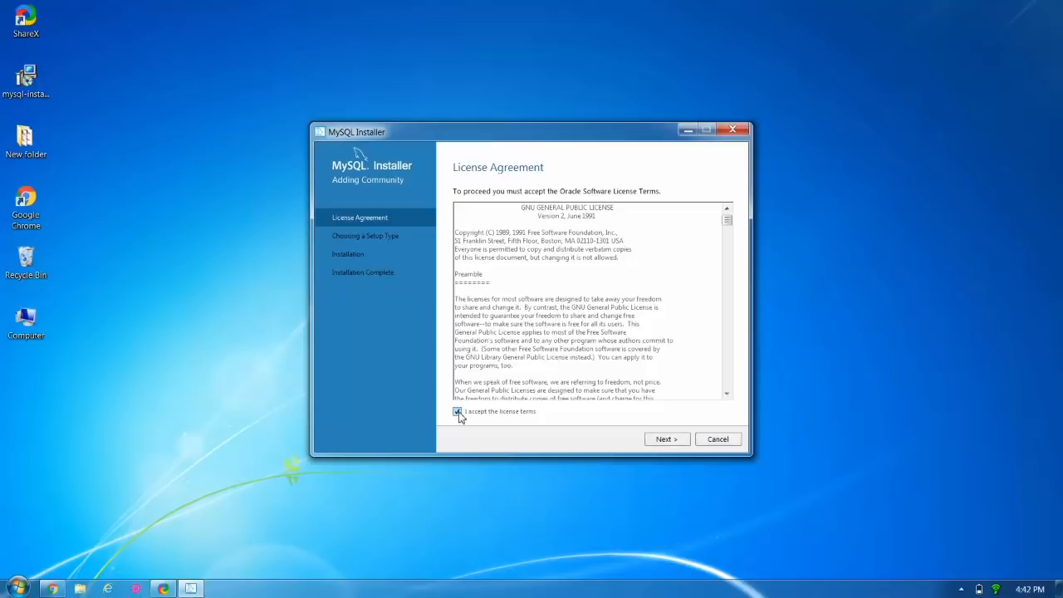
click(664, 440)
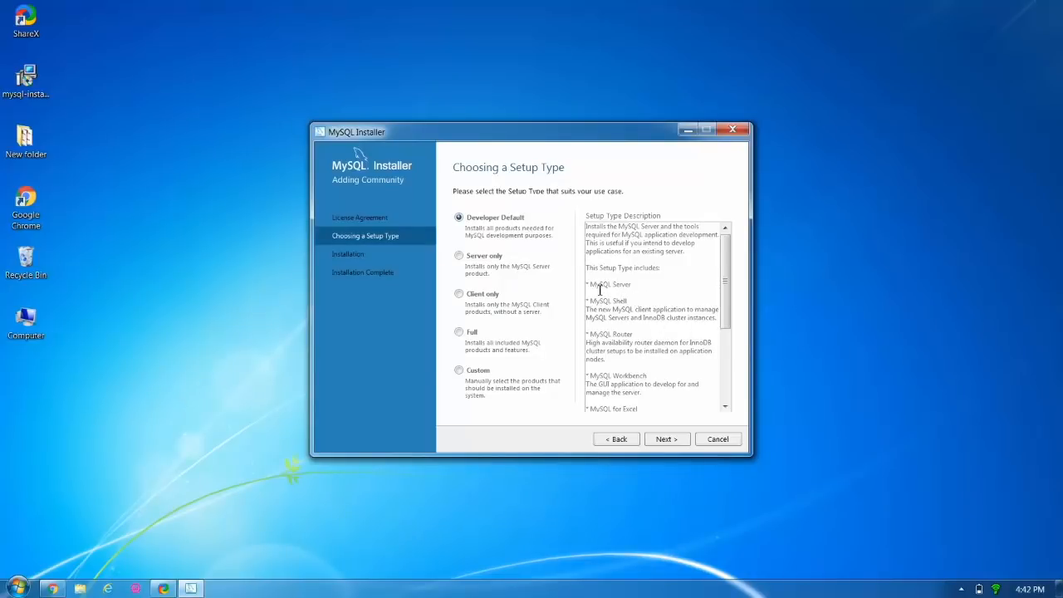
Read through the setup type description on the Choosing a Setup Type page.
click(726, 407)
click(726, 407)
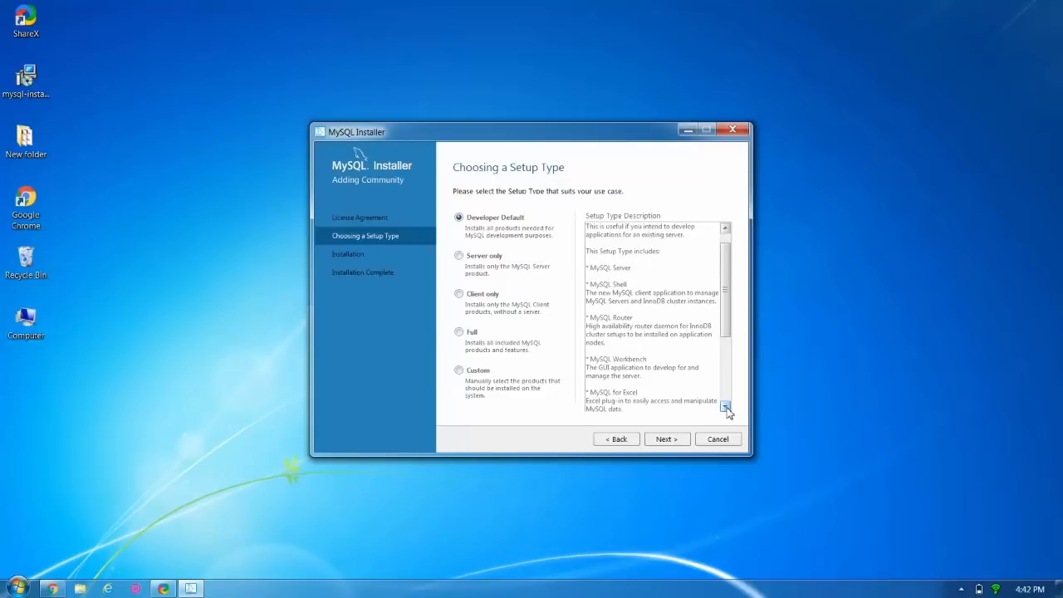
click(726, 407)
click(726, 407)
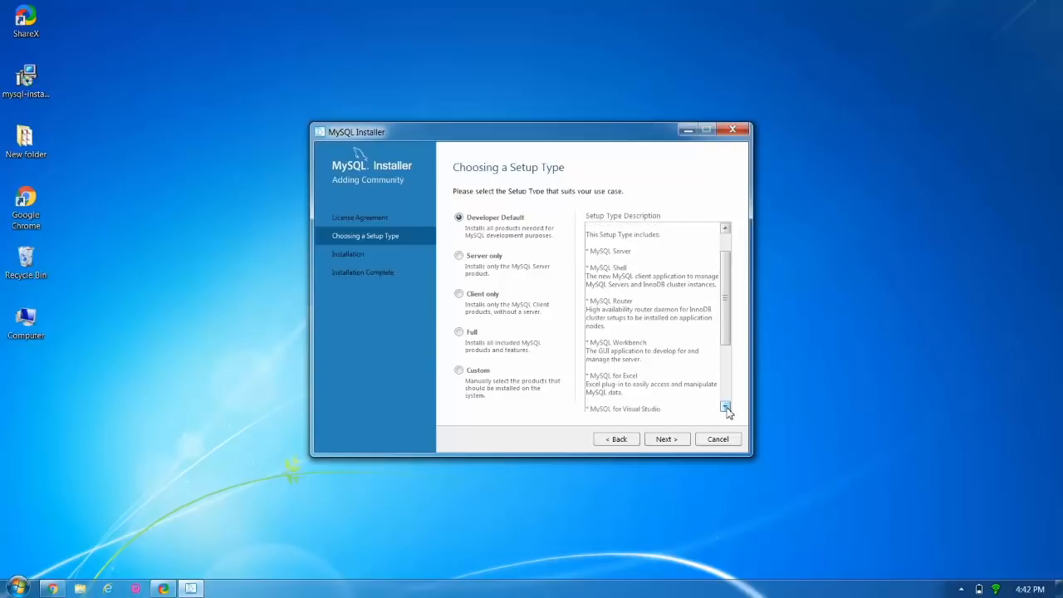
click(725, 407)
click(725, 407)
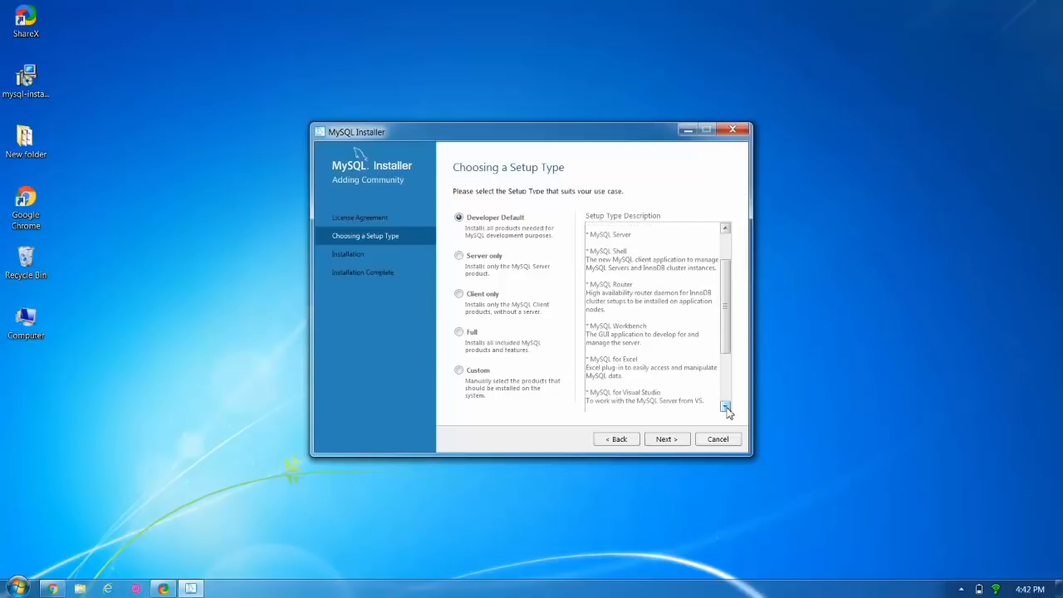
click(726, 407)
click(726, 407)
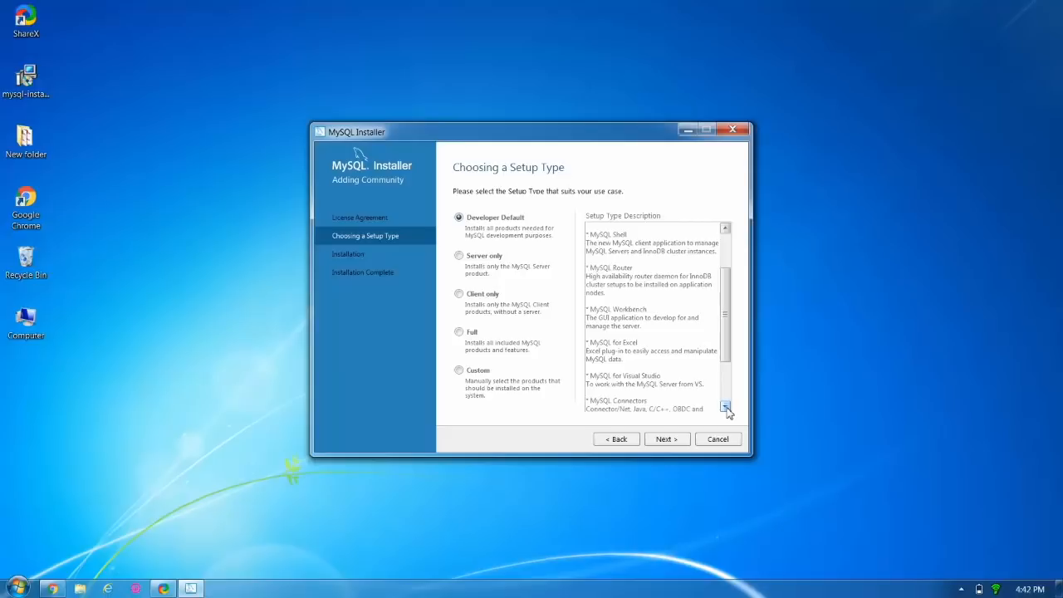
click(726, 407)
click(726, 407)
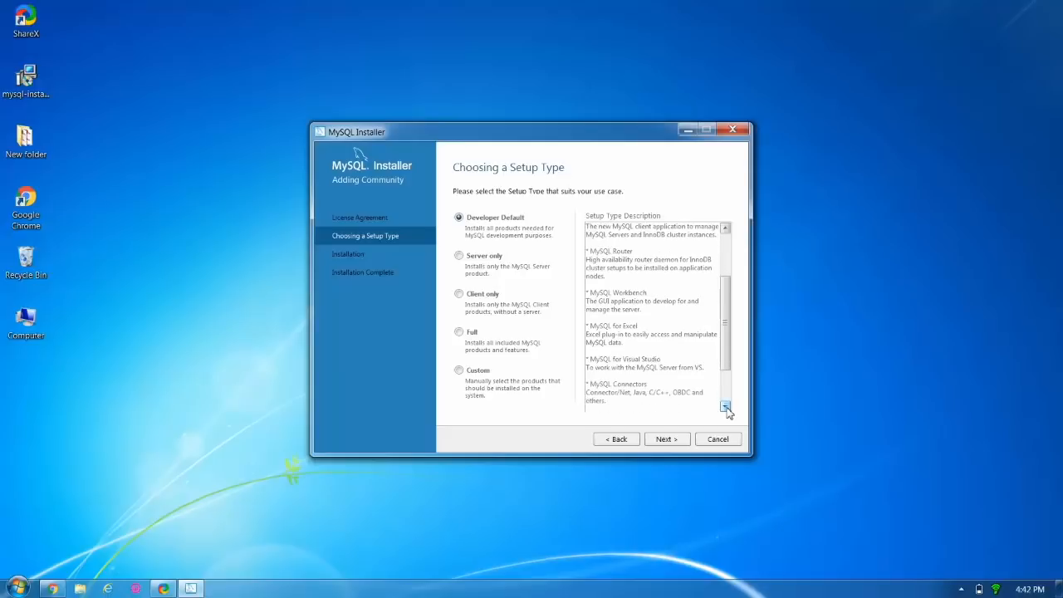
click(726, 407)
click(726, 407)
click(726, 407)
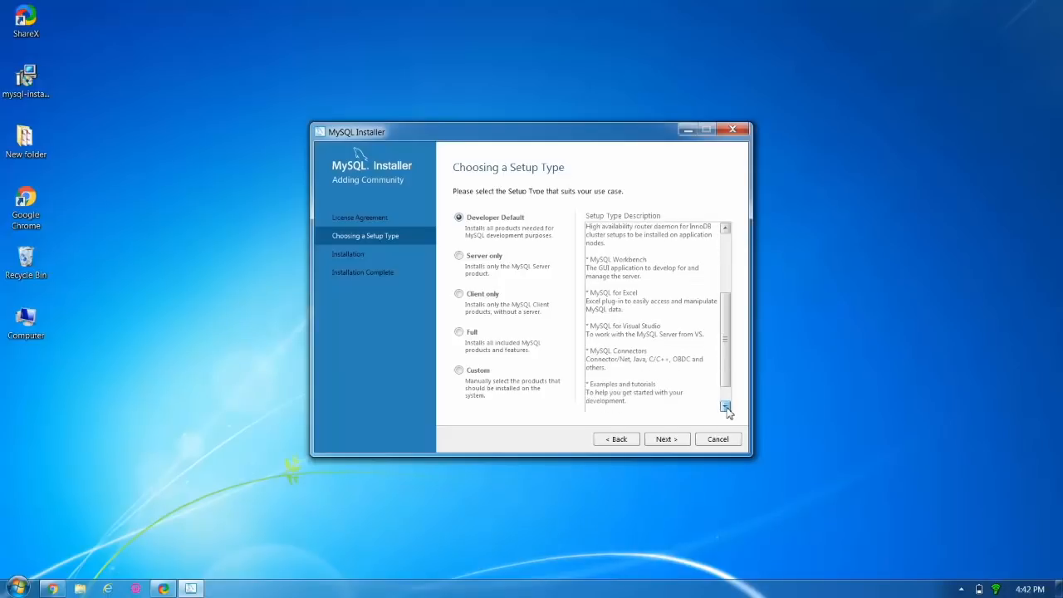
click(726, 407)
click(726, 407)
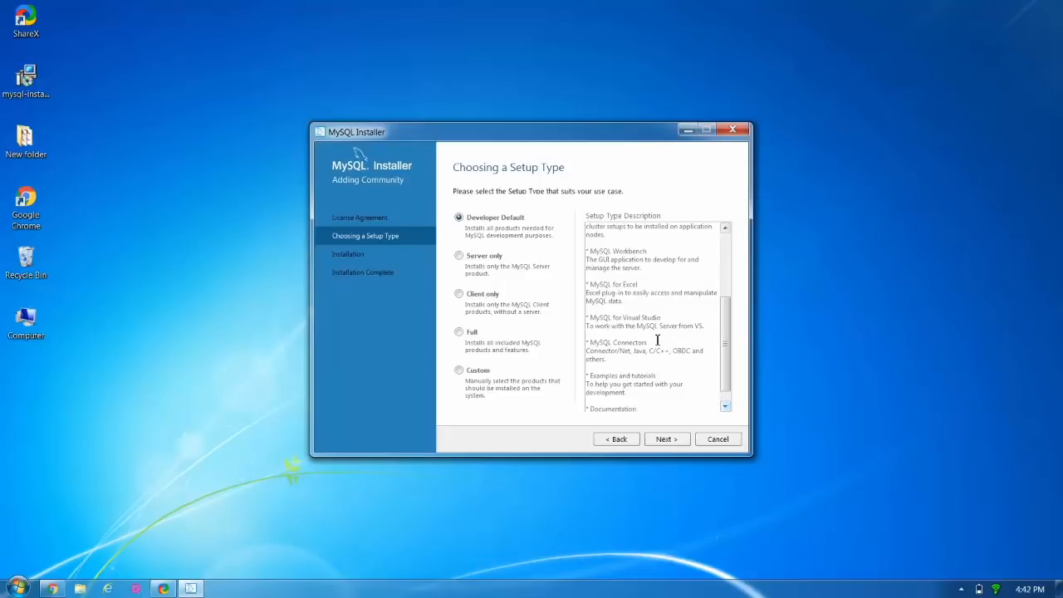
Preview Server only, Client only, Full and Custom, then return to Developer Default.
click(468, 259)
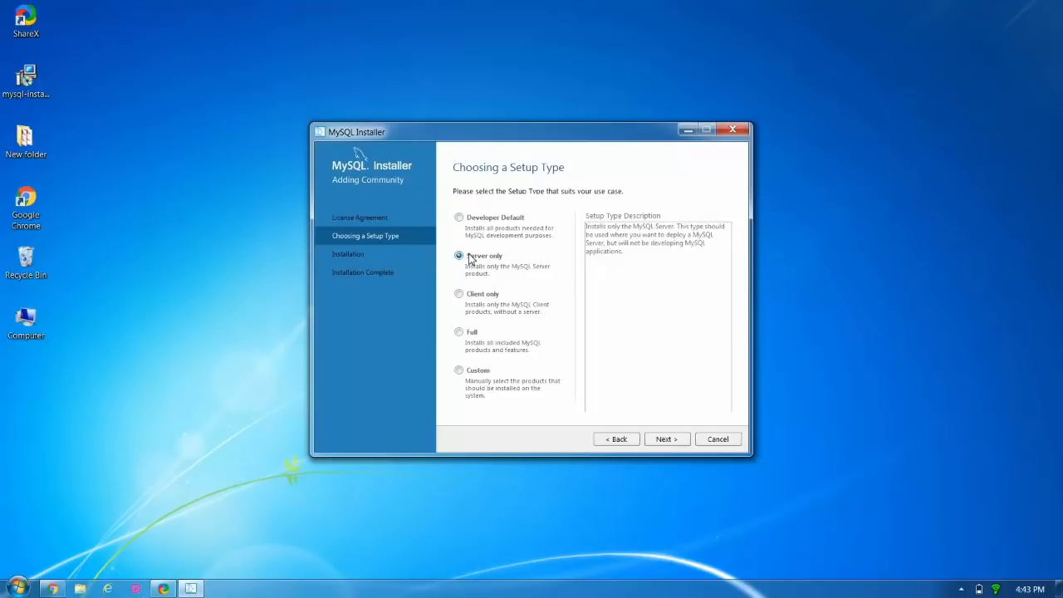
click(477, 304)
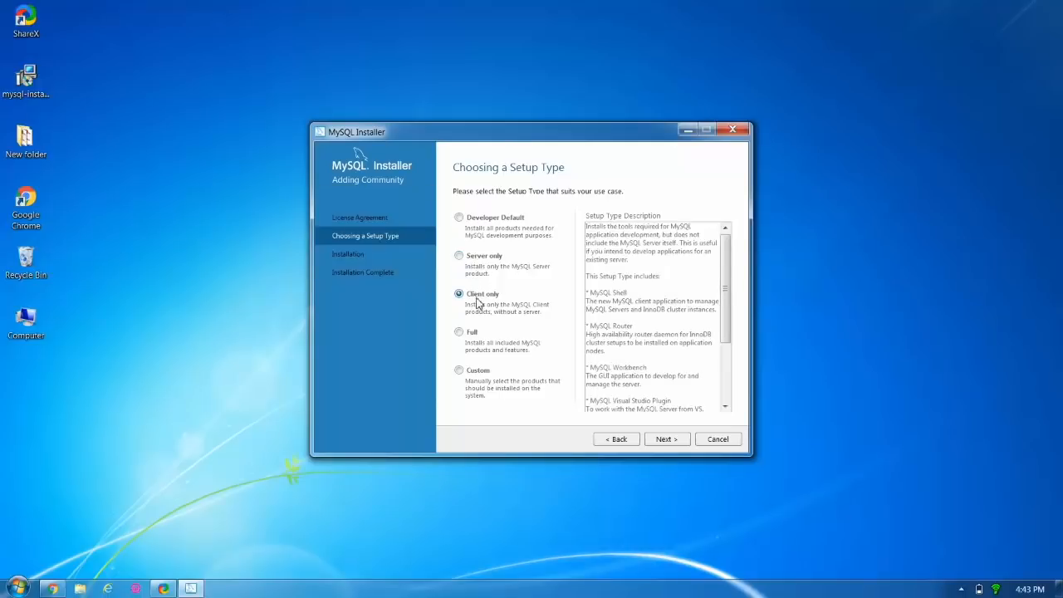
click(469, 337)
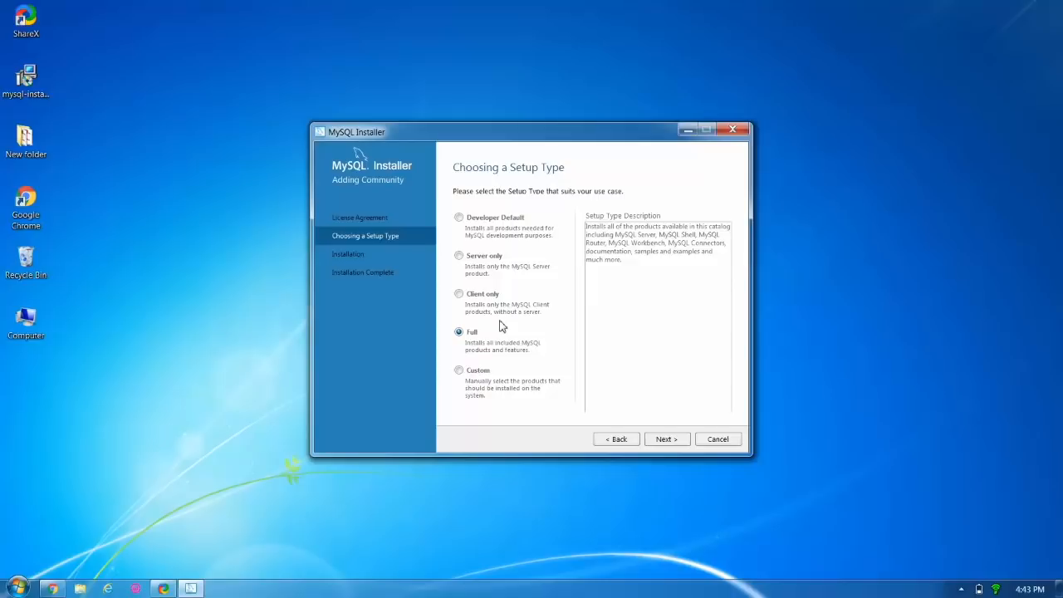
click(481, 373)
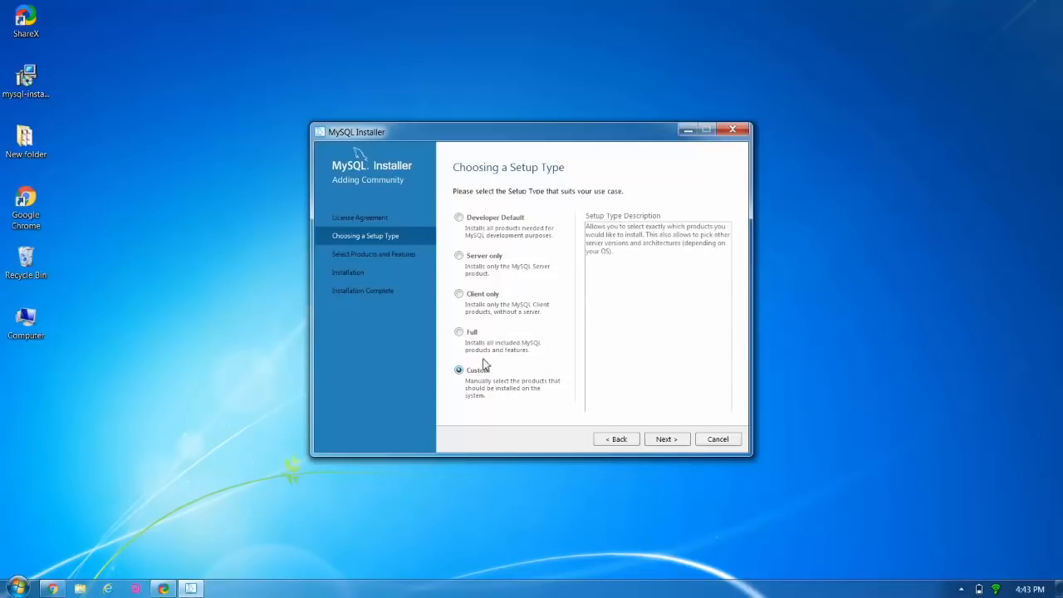
click(458, 218)
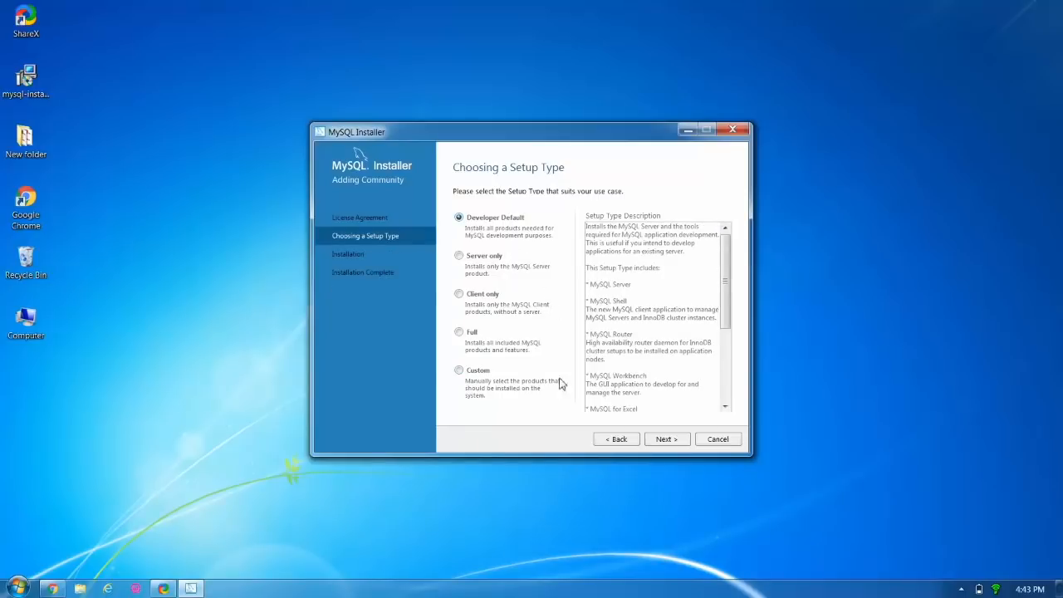
Install all twelve Developer Default products and continue to Product Configuration.
click(664, 440)
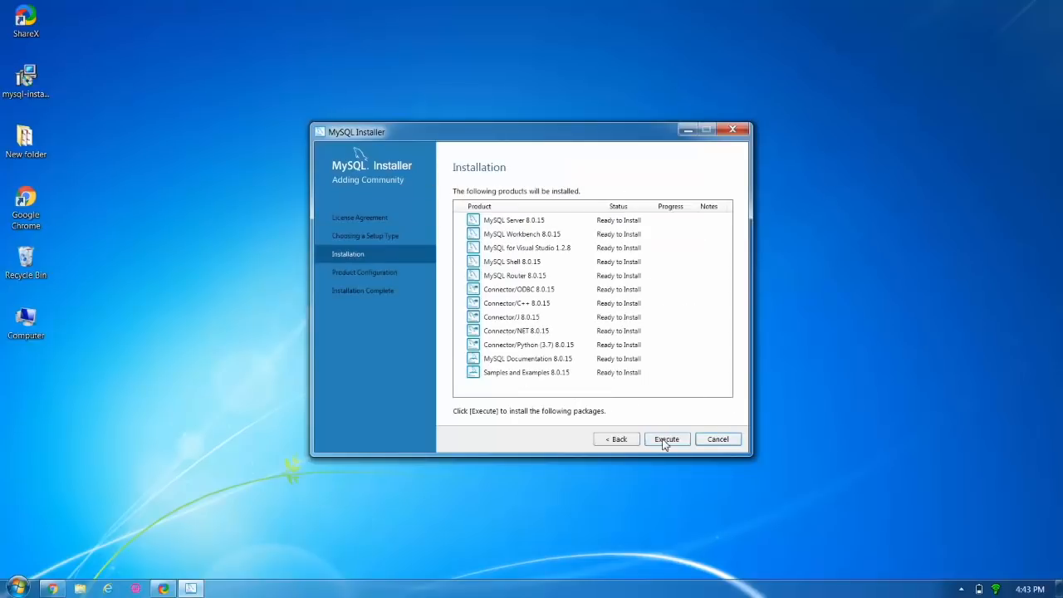
click(665, 440)
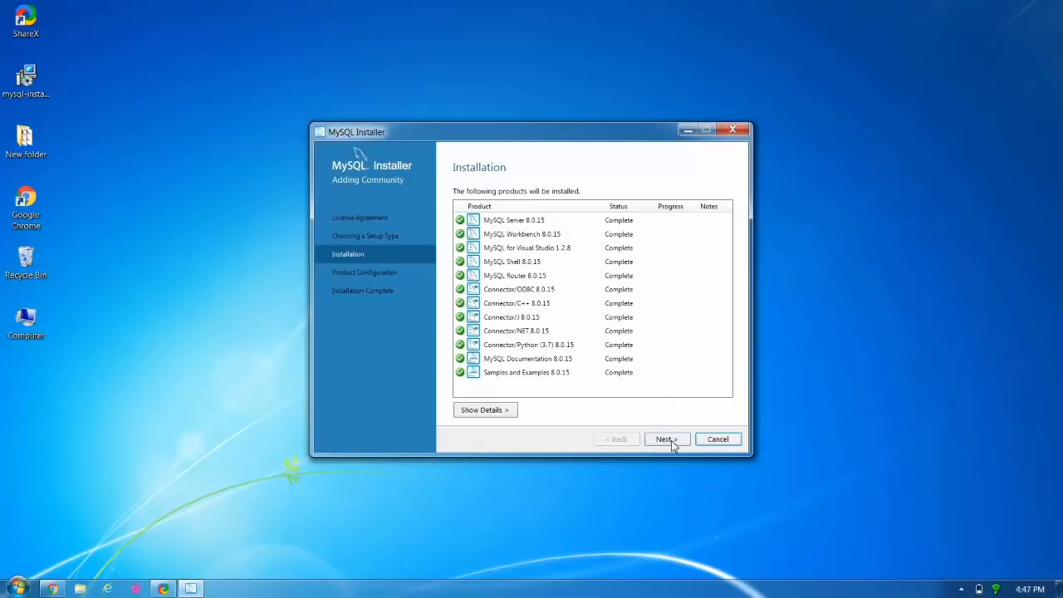
click(671, 440)
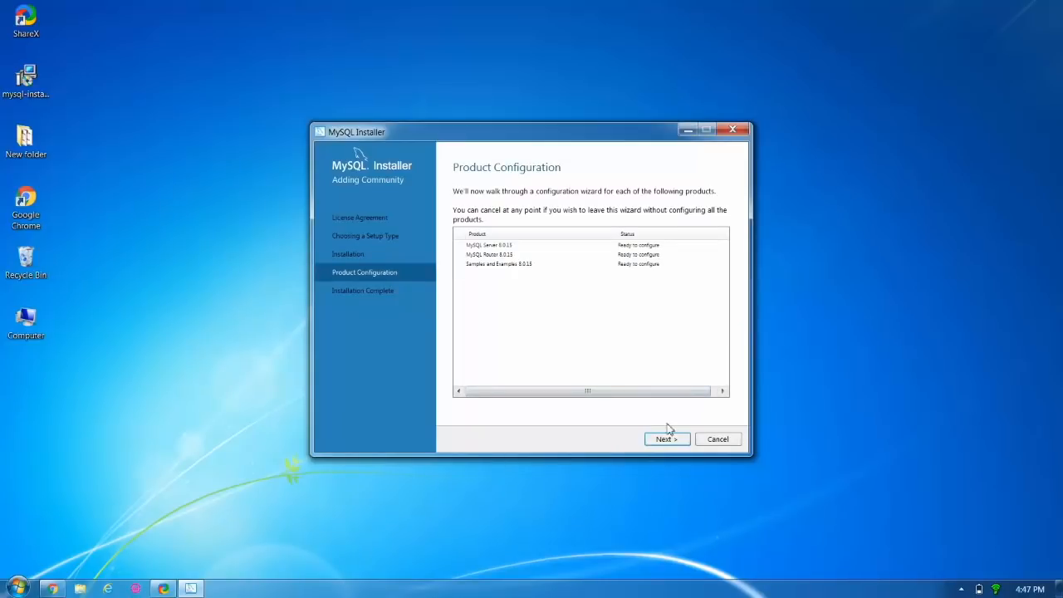
Configure a standalone MySQL Server as Development Computer on port 3306 with strong password encryption.
click(683, 445)
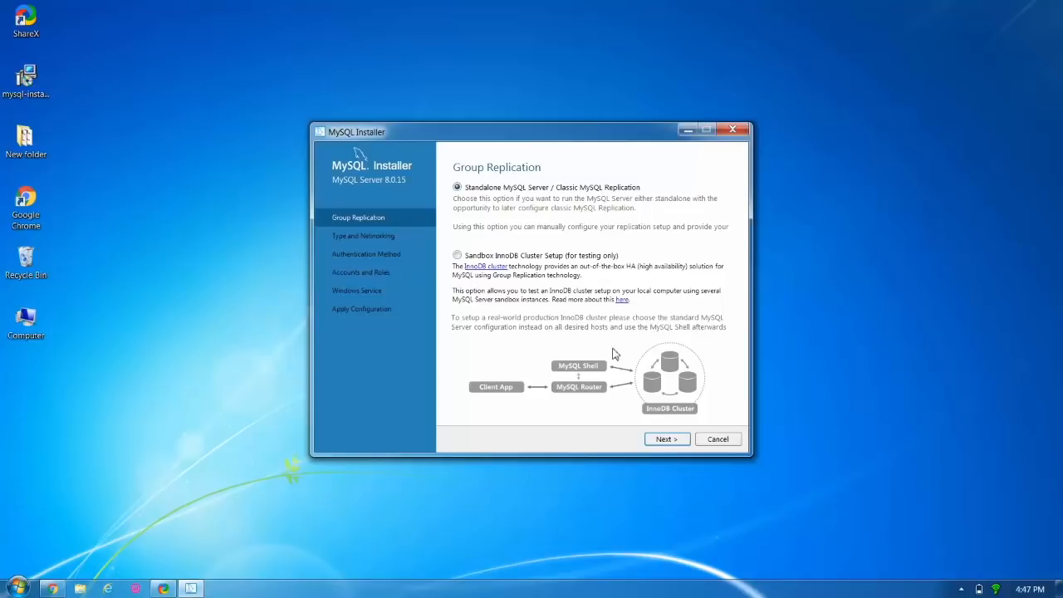
click(663, 441)
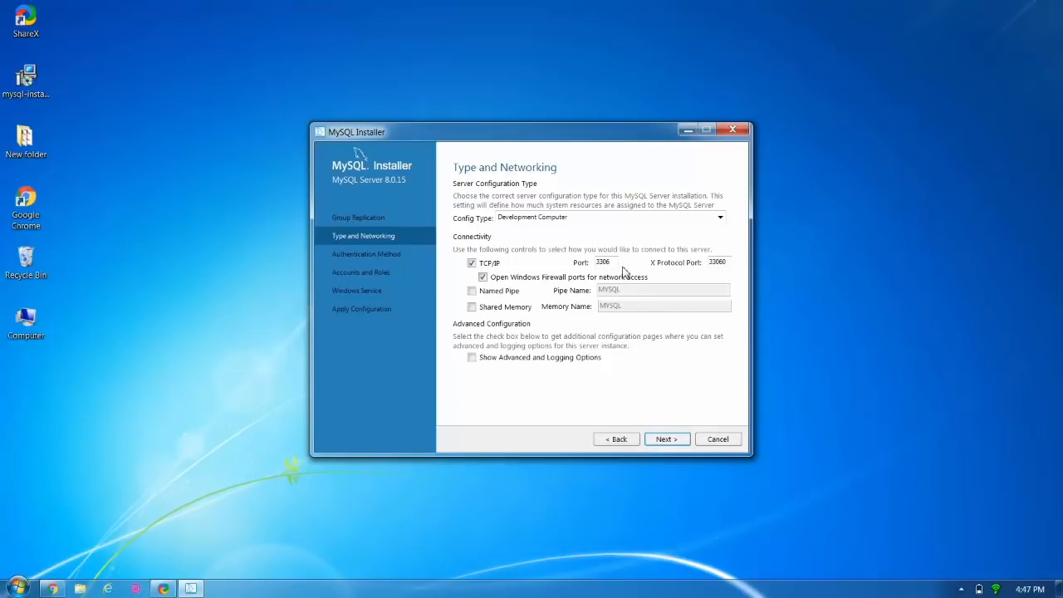
click(661, 220)
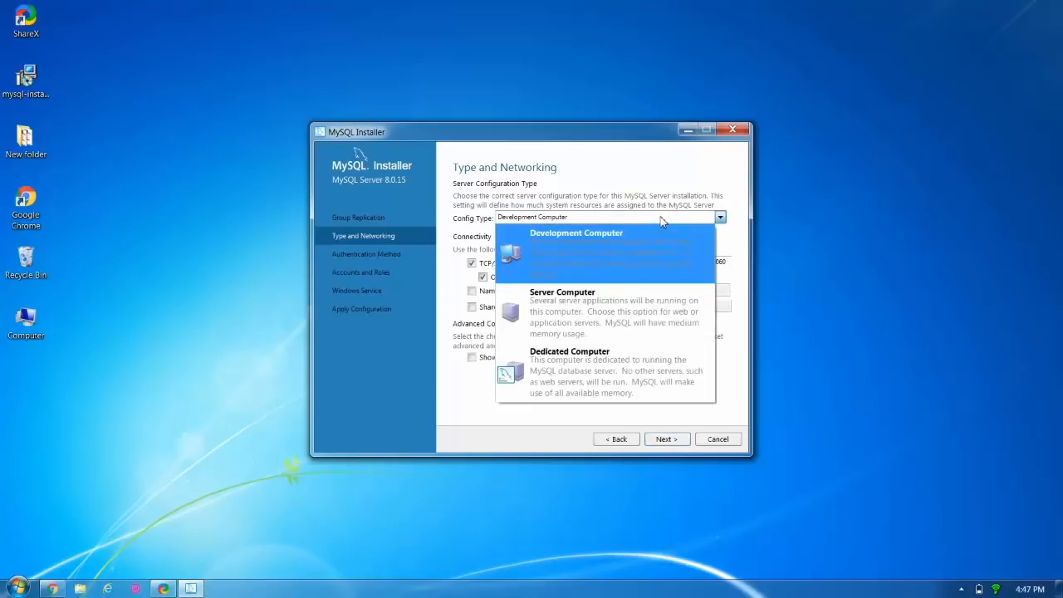
click(647, 253)
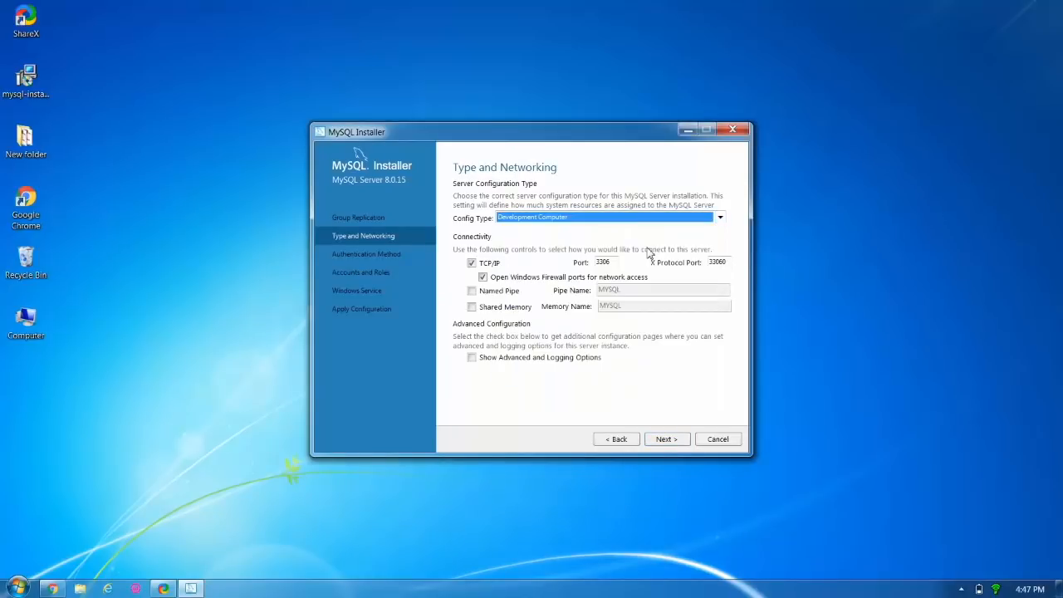
click(670, 442)
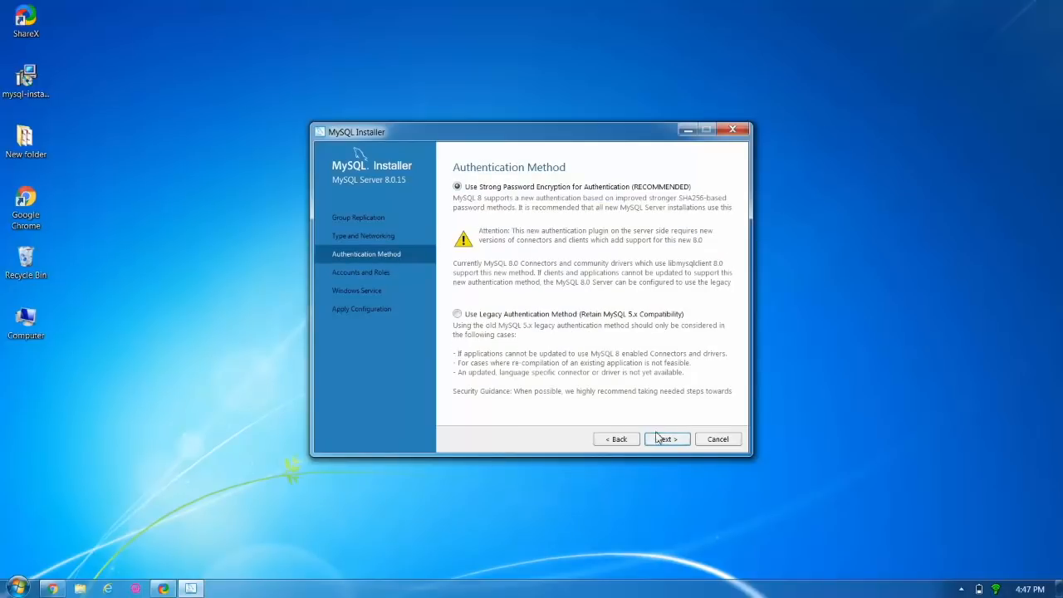
click(666, 442)
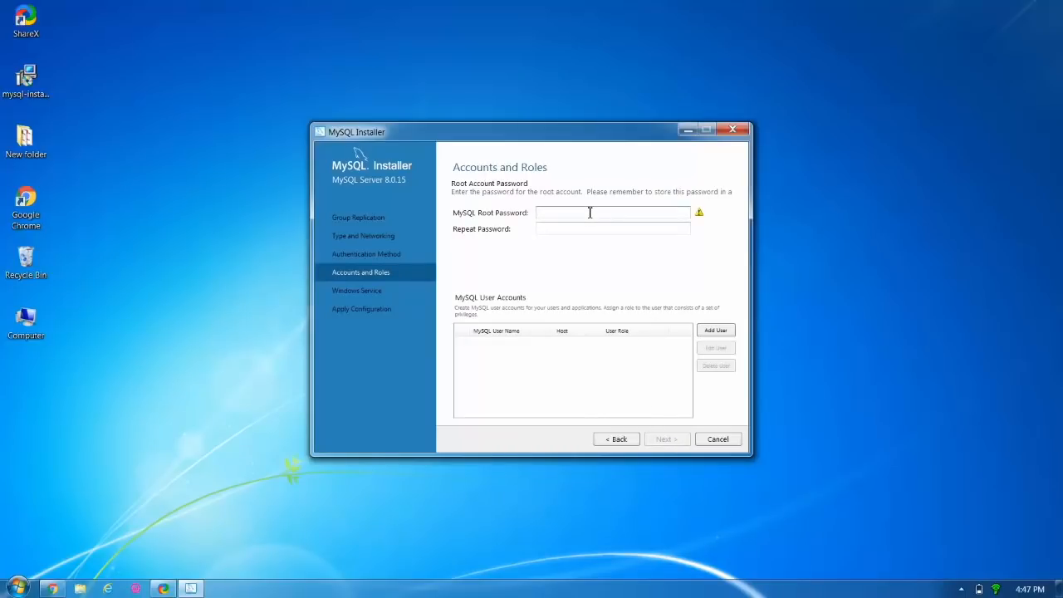
Enter the root account password twice at Medium strength, then start adding a new MySQL user.
text(••••••••)
key(Tab)
text(•••••••••••)
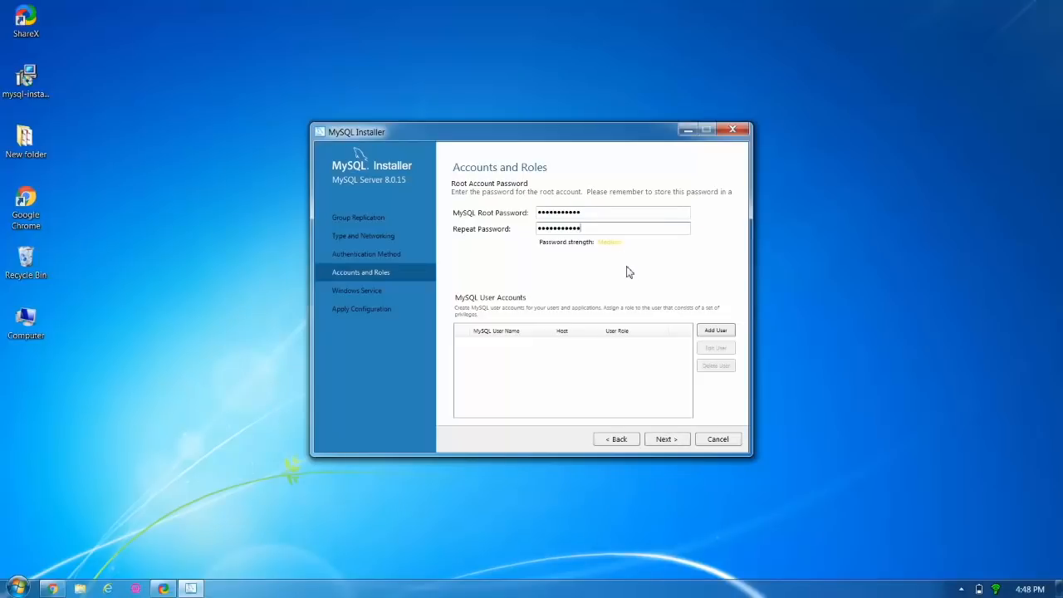
click(706, 331)
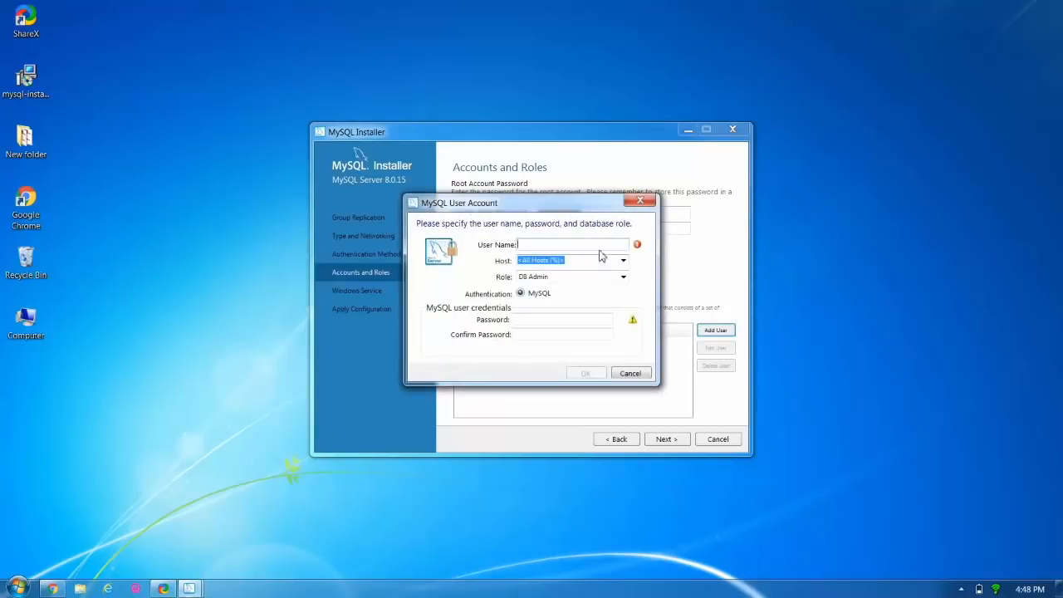
Create a DB Admin user account for host % with a user name and confirmed password.
click(600, 245)
text(brijen)
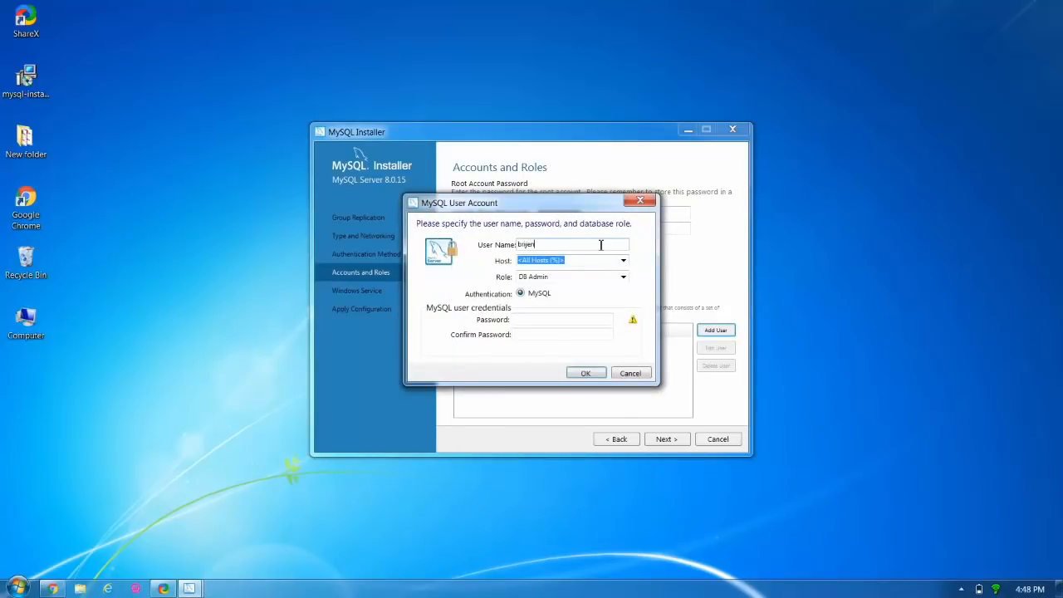
click(579, 319)
text(********)
text(**)
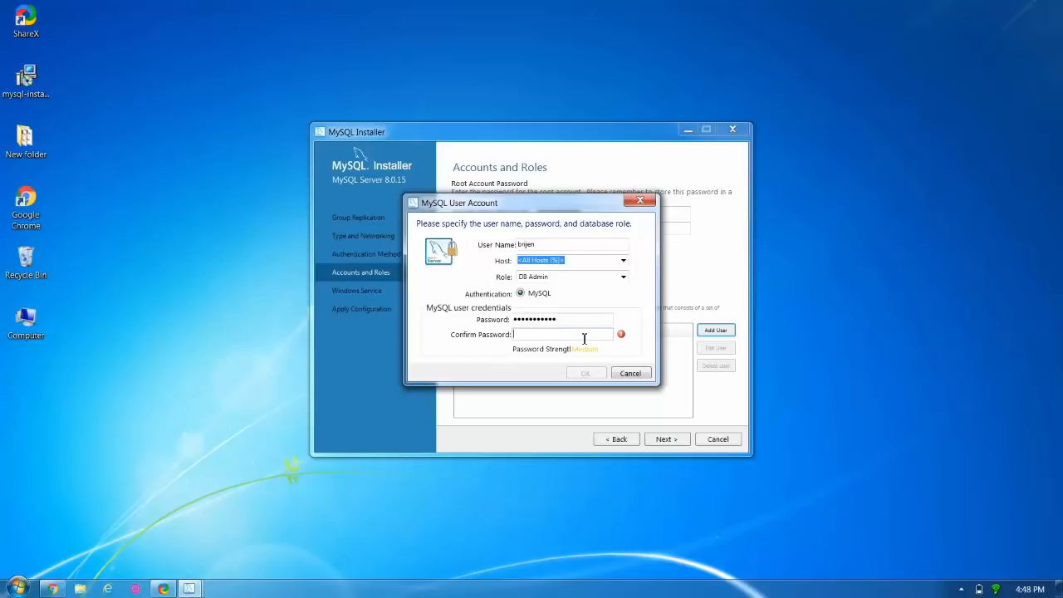
text(•••••••••••)
click(585, 373)
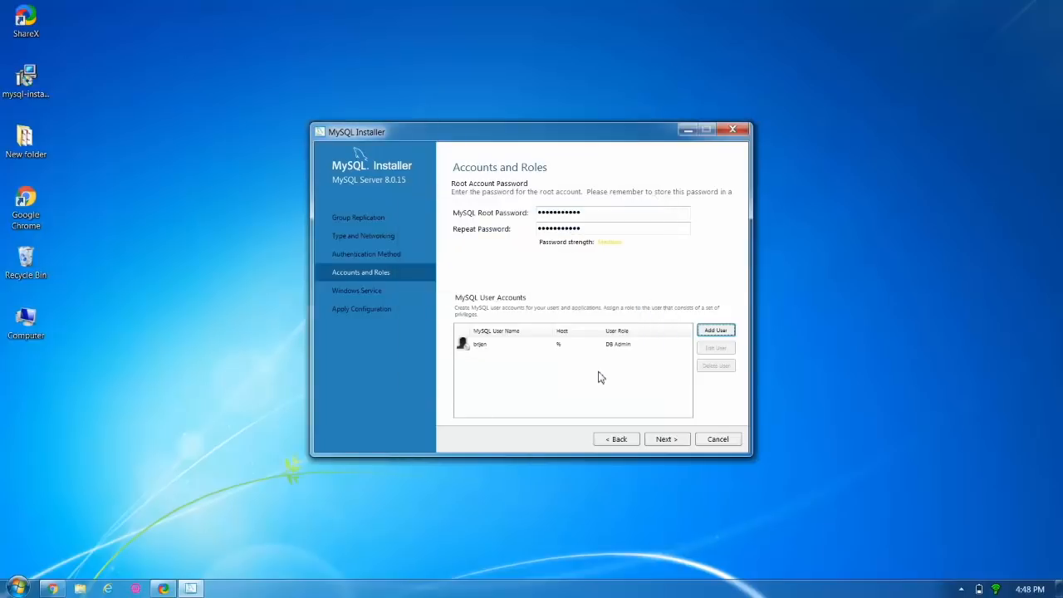
Rename the Windows service to MySQL801 and proceed to the Apply Configuration page.
click(670, 439)
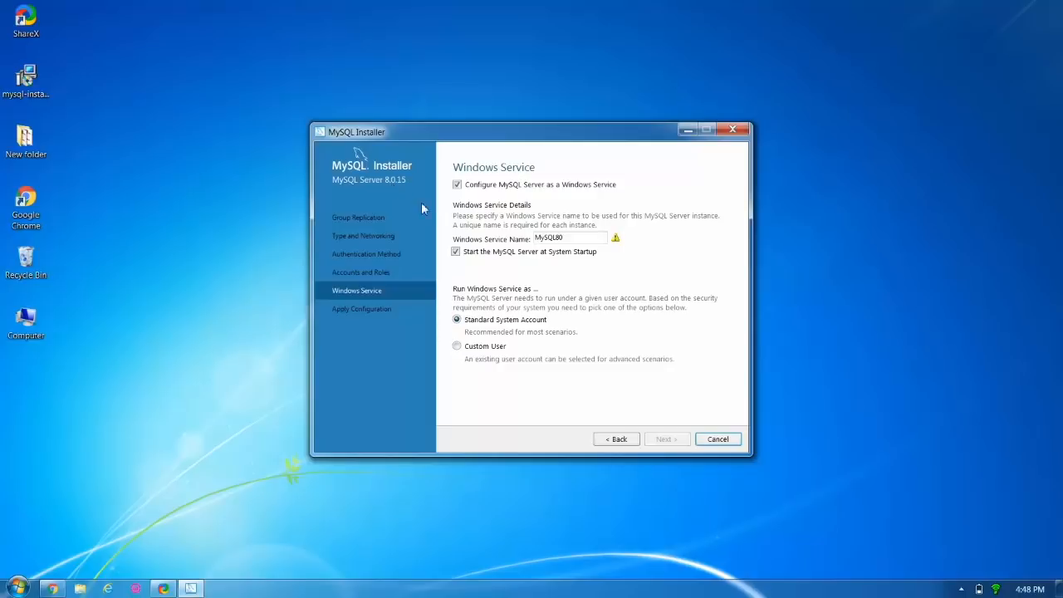
mouse_move(616, 241)
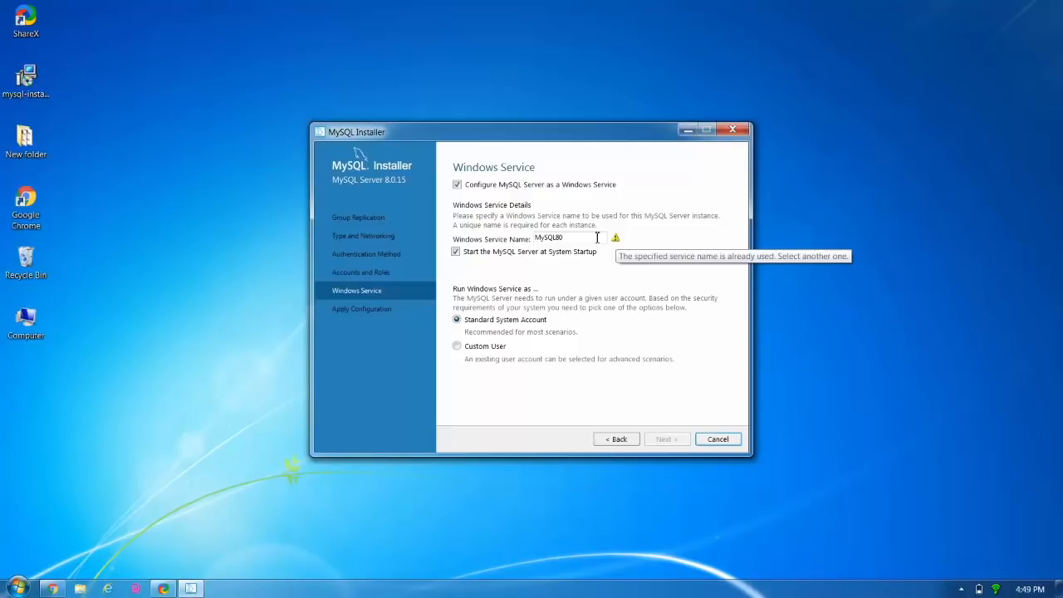
click(591, 240)
text(1)
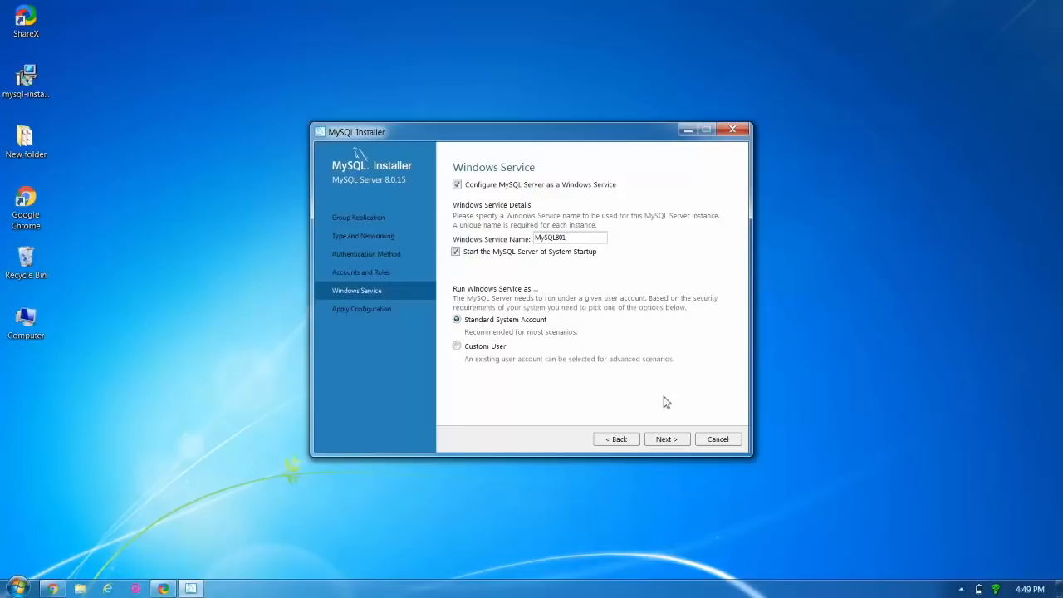
click(665, 439)
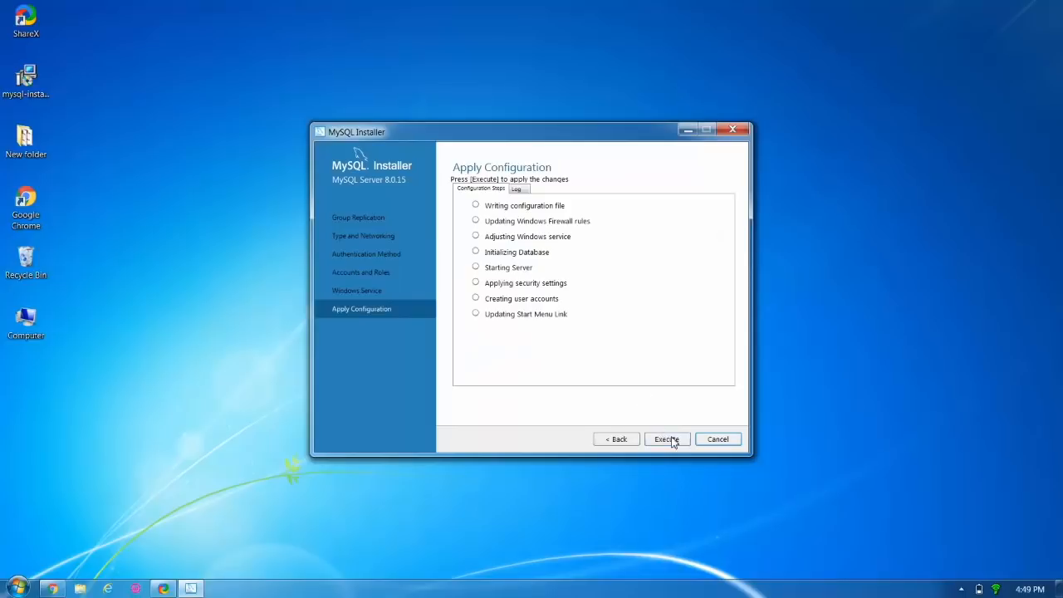
Execute all eight configuration steps and finish, marking MySQL Server 8.0.15 configuration complete.
click(673, 441)
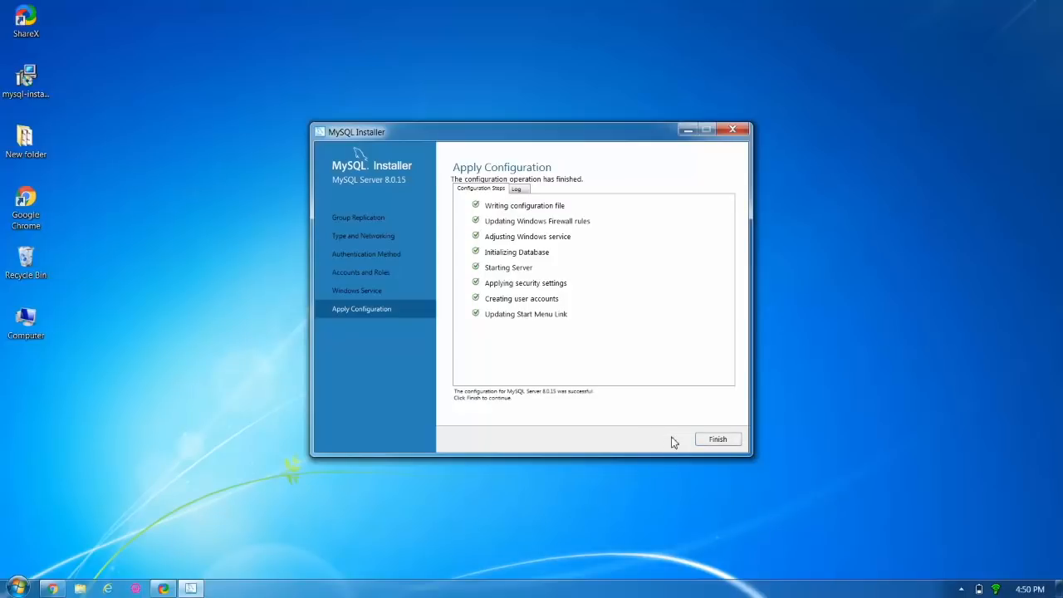
click(718, 440)
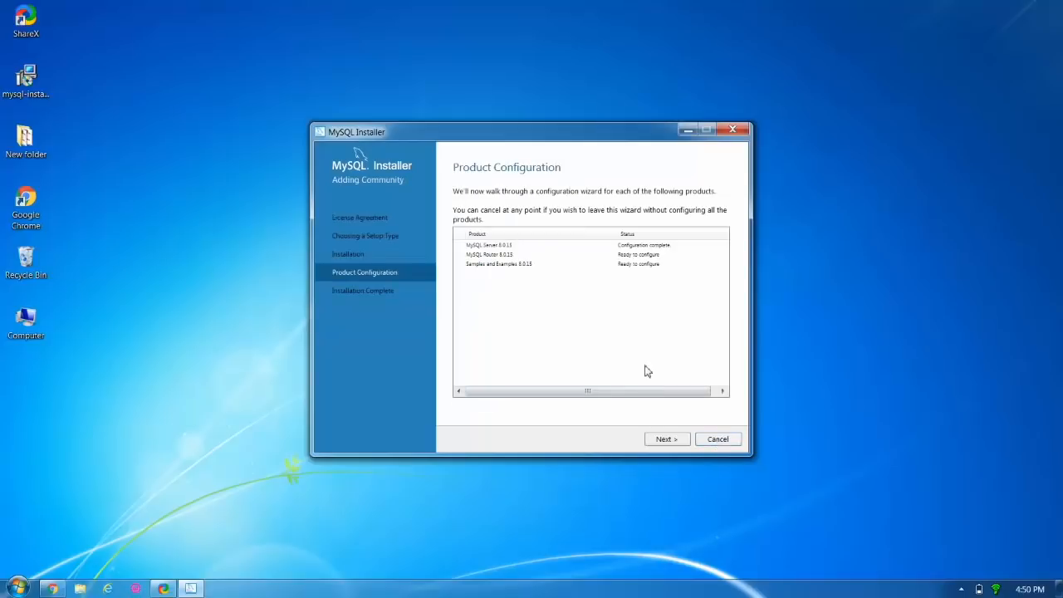
Finish MySQL Router configuration and reach the Samples and Examples Connect To Server page.
click(671, 440)
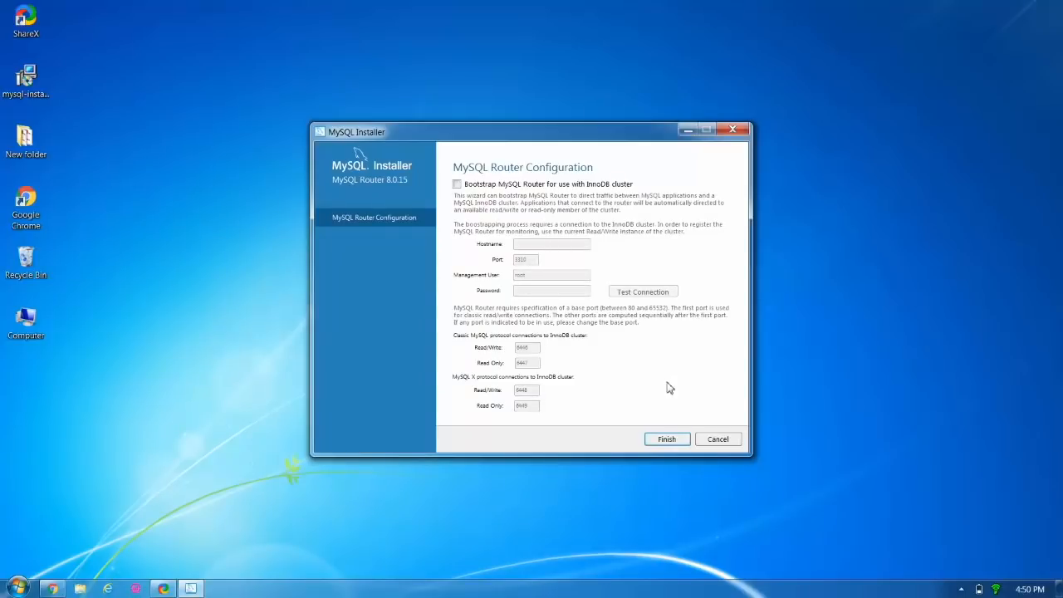
click(674, 445)
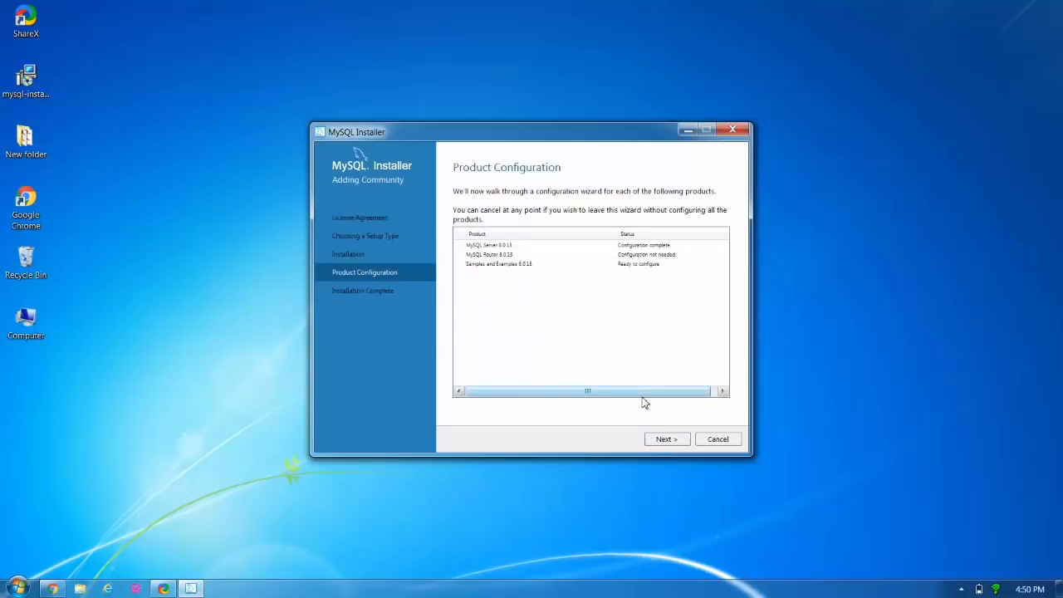
click(666, 439)
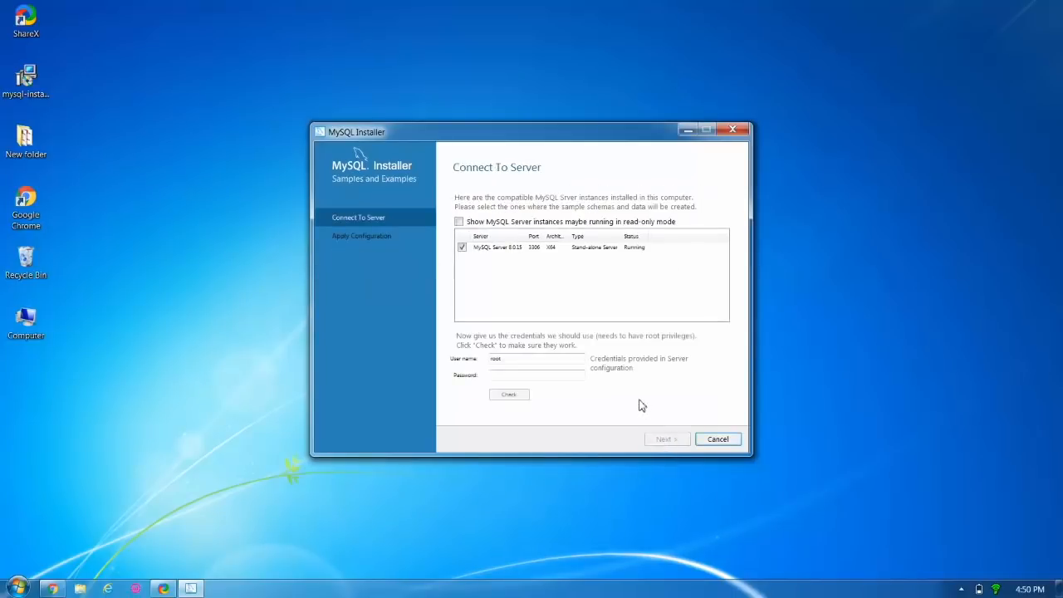
Verify the root credentials and execute the Samples and Examples 8.0.15 configuration scripts.
click(578, 376)
text(password)
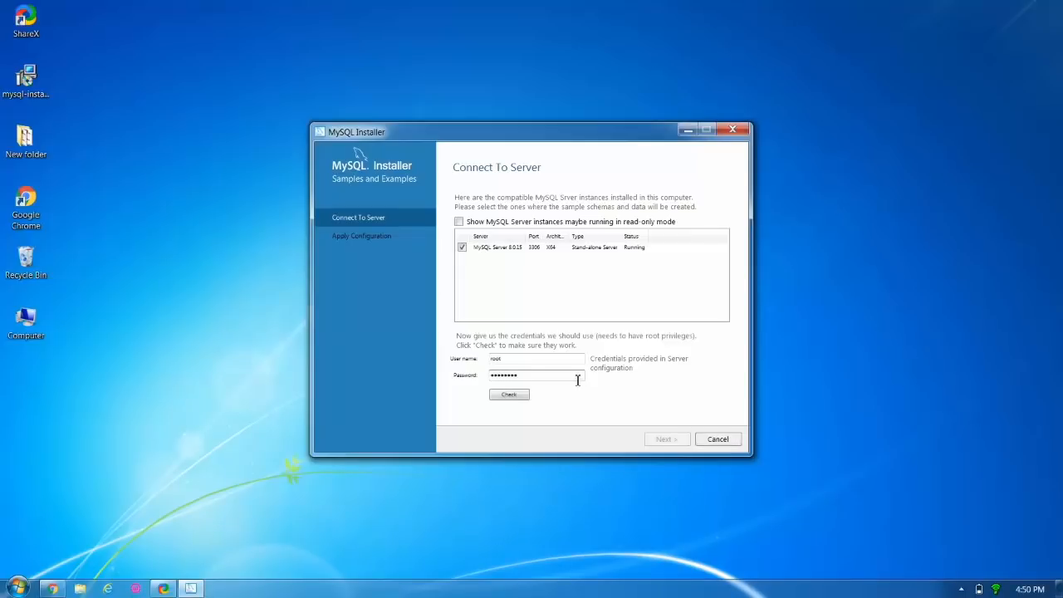
text(***)
click(524, 397)
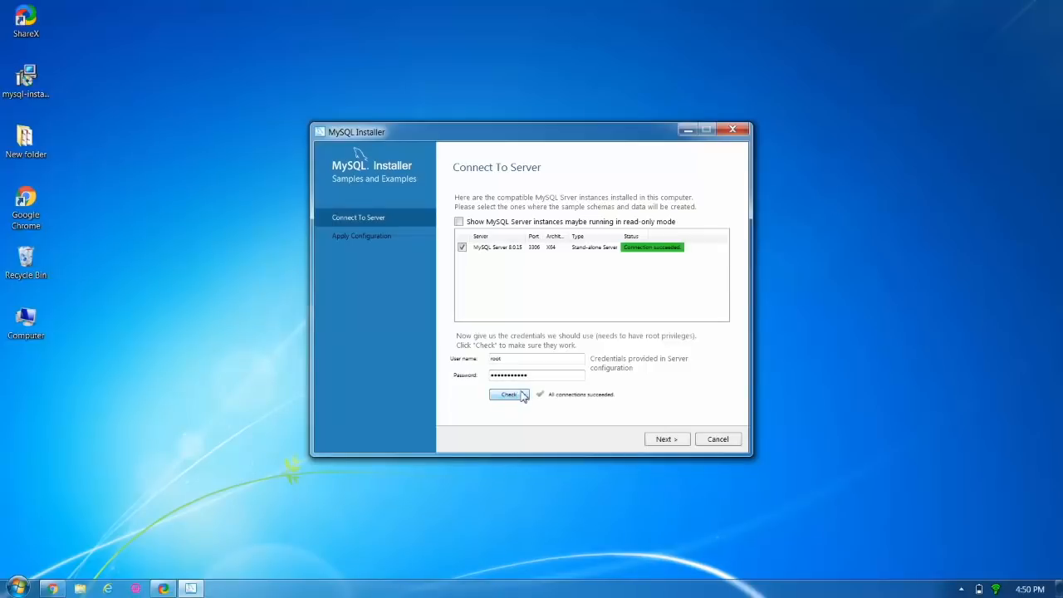
click(663, 439)
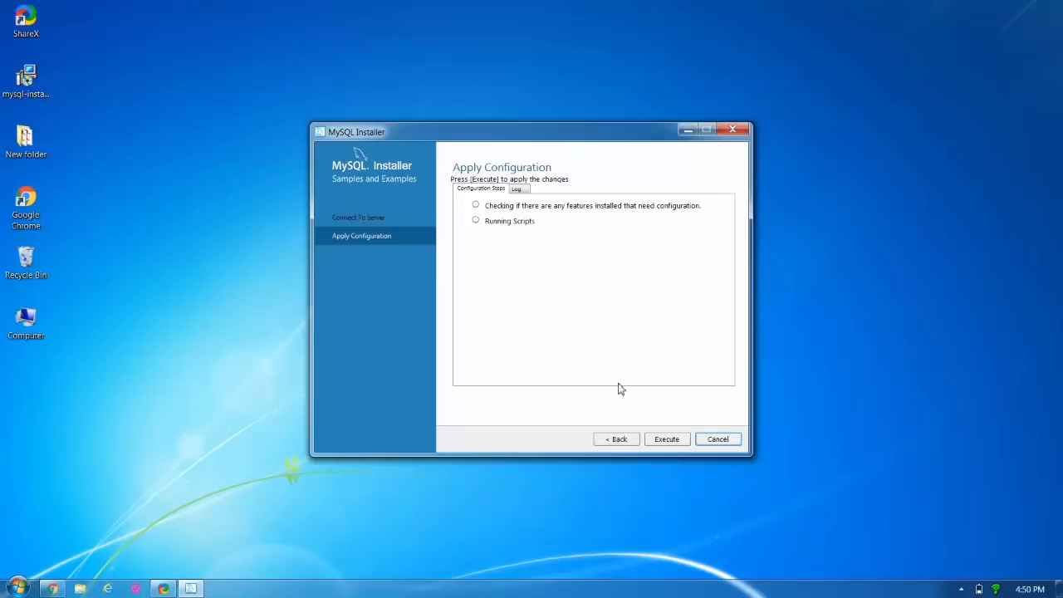
click(679, 444)
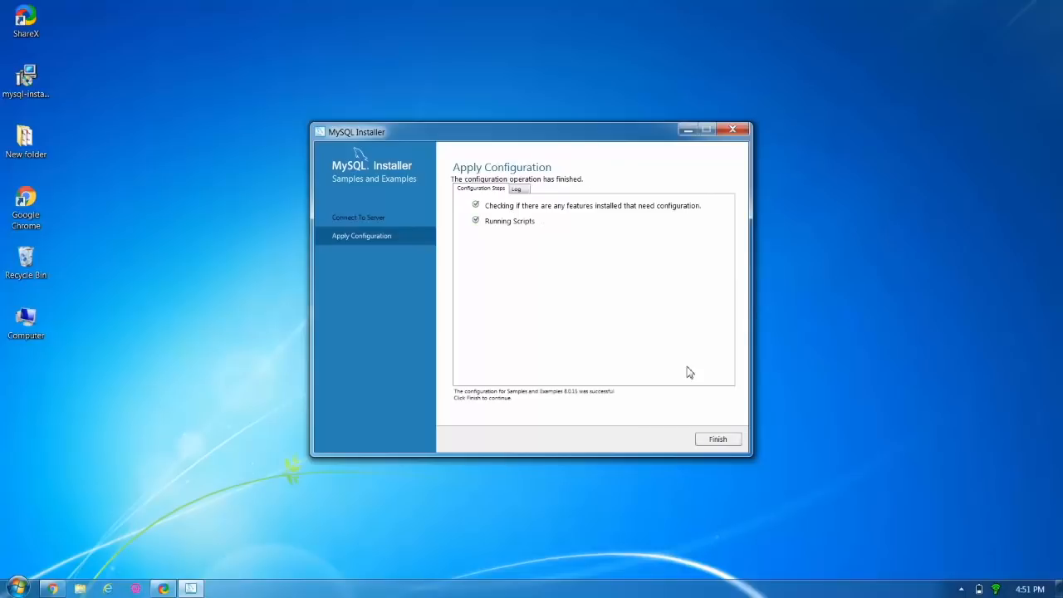
click(719, 441)
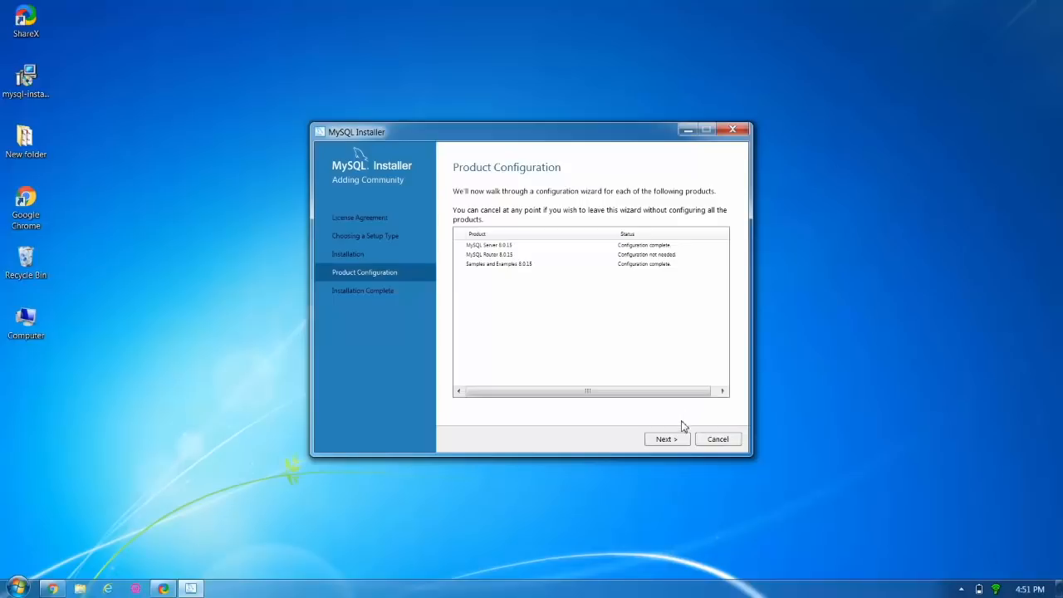
Finish the installation with MySQL Workbench and MySQL Shell set to start afterwards.
click(669, 442)
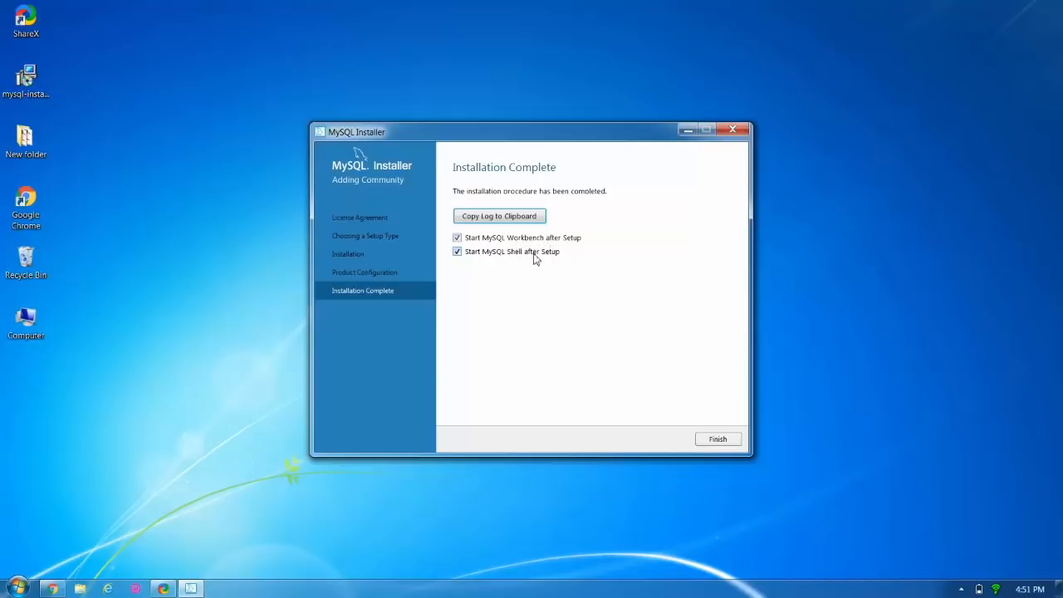
click(718, 440)
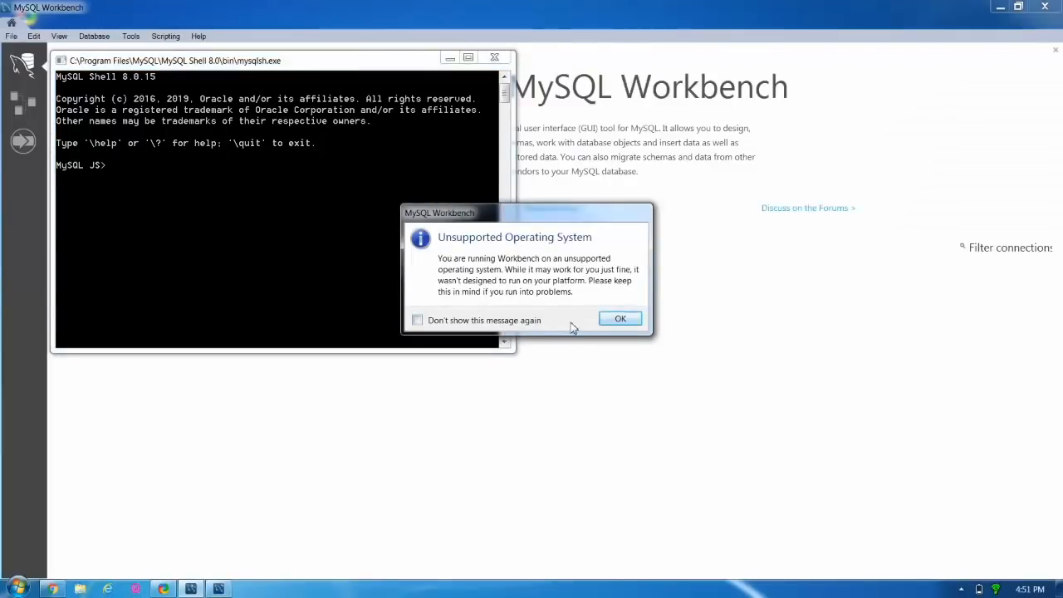
Dismiss the Unsupported Operating System warning and close the MySQL Shell console window.
click(617, 319)
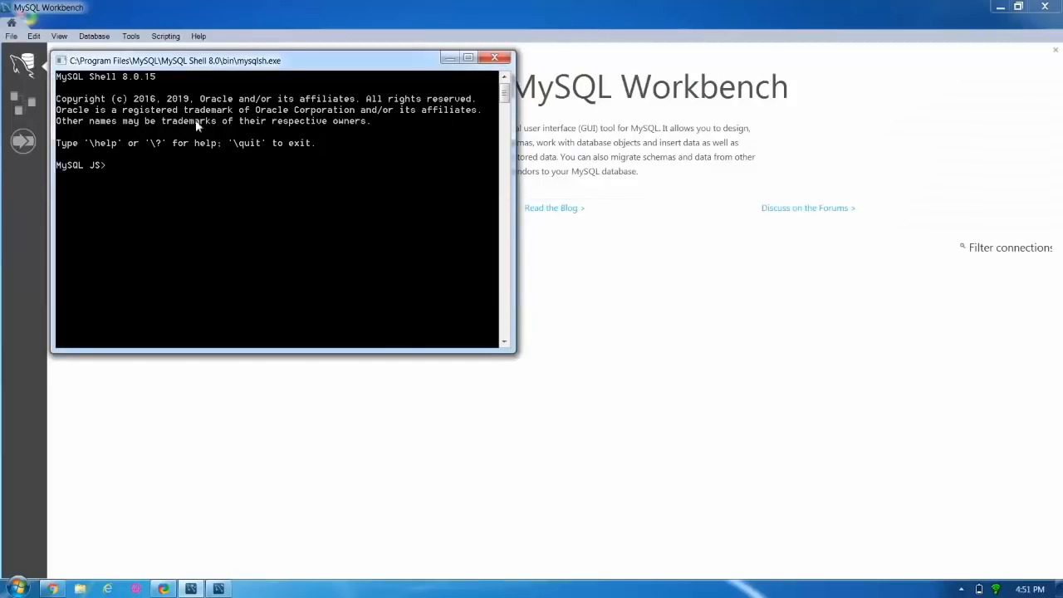
drag(215, 63, 349, 275)
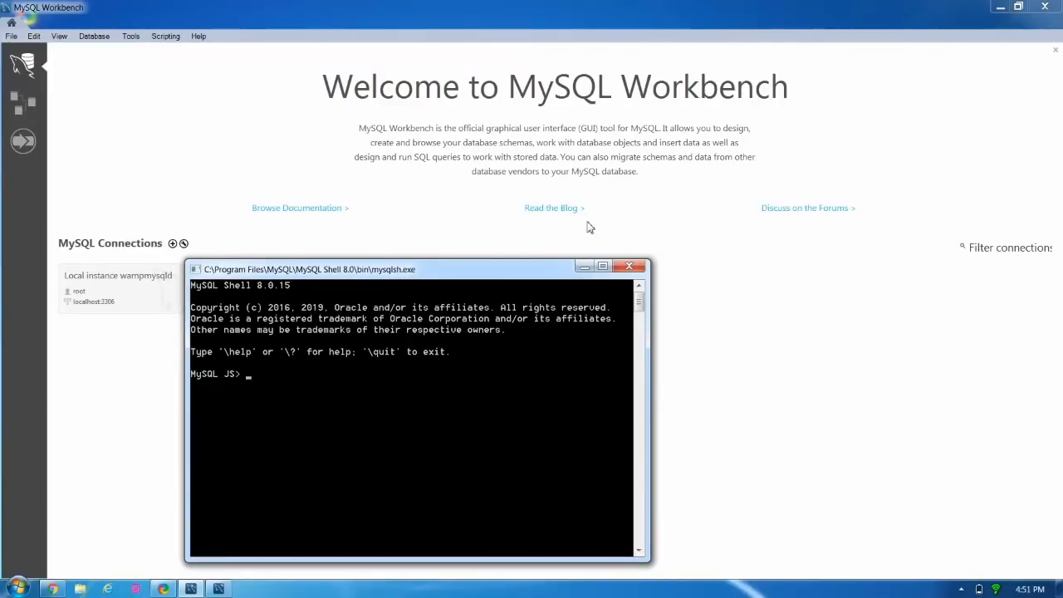
click(633, 267)
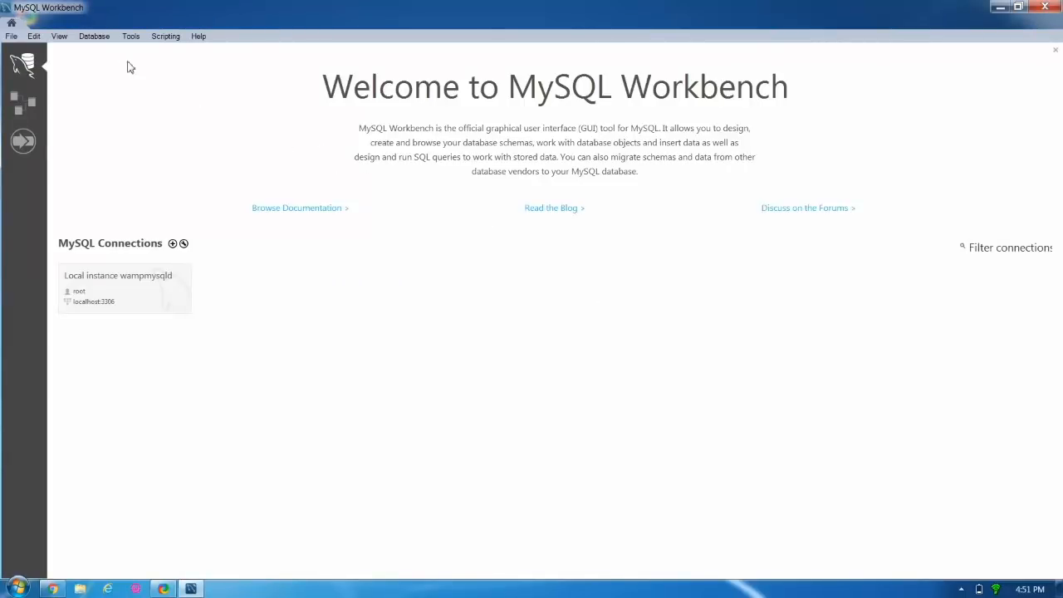
Connect to 127.0.0.1:3306 as root with the root password, then close Workbench.
click(98, 37)
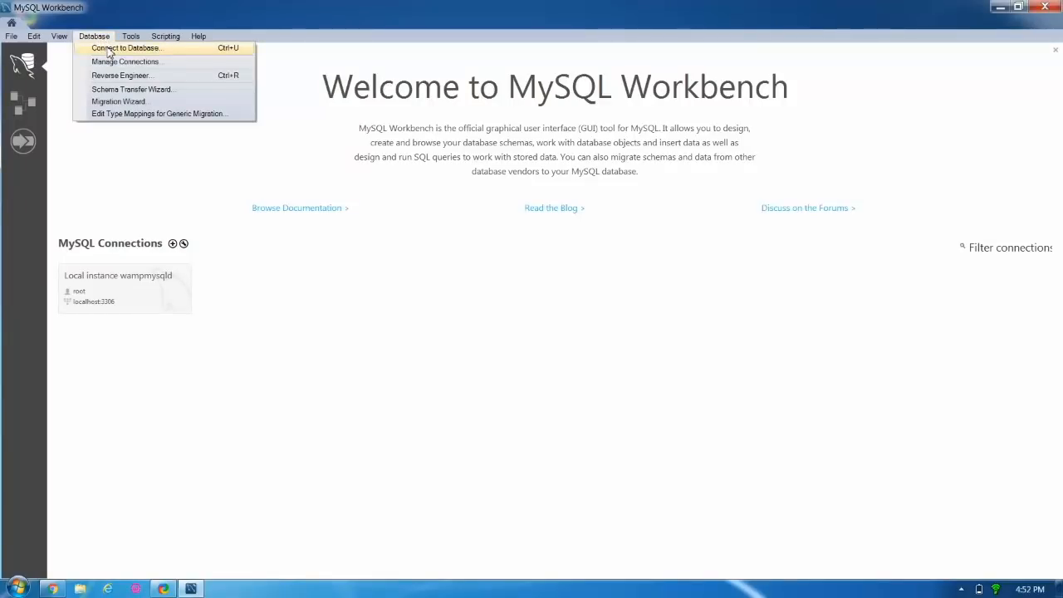
click(108, 53)
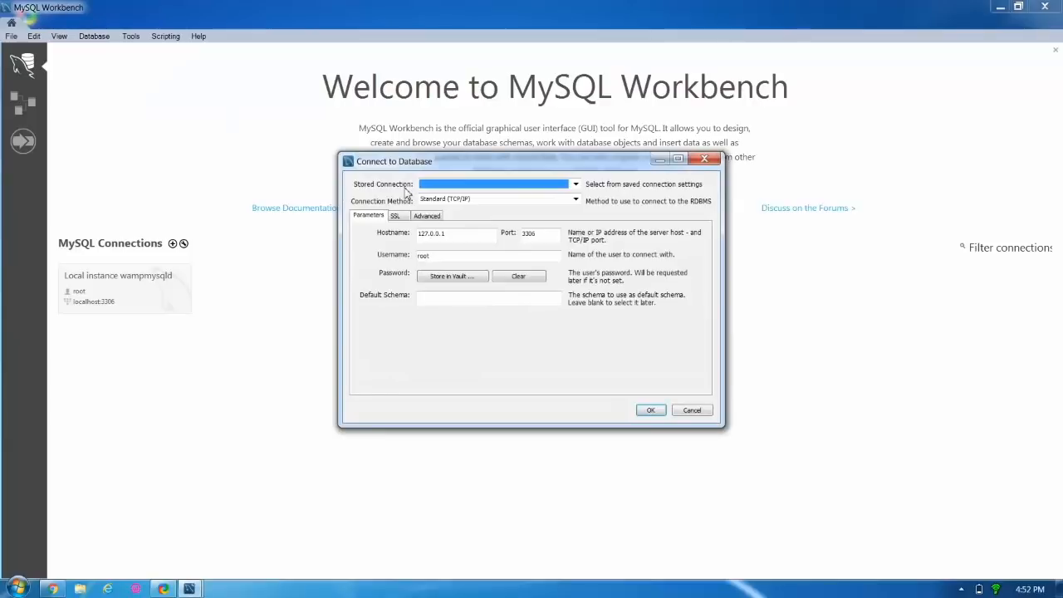
click(652, 411)
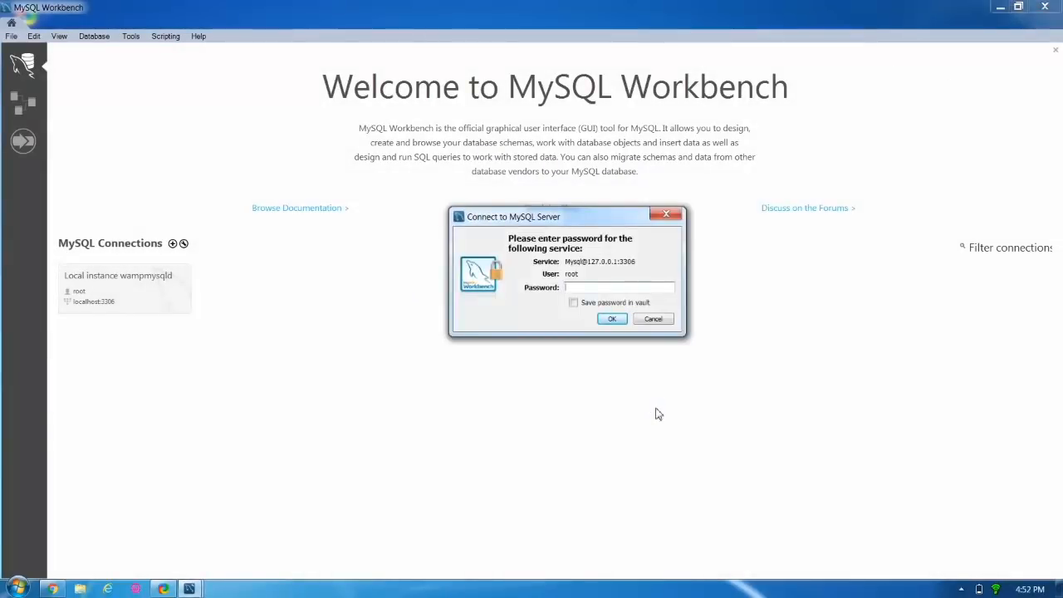
text(*******)
click(610, 319)
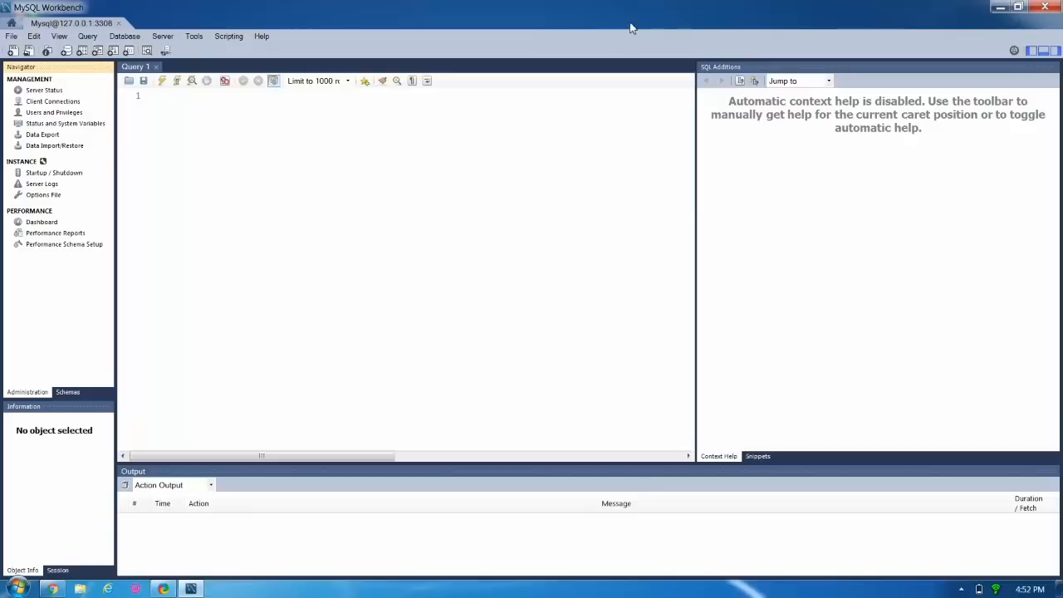
click(1045, 6)
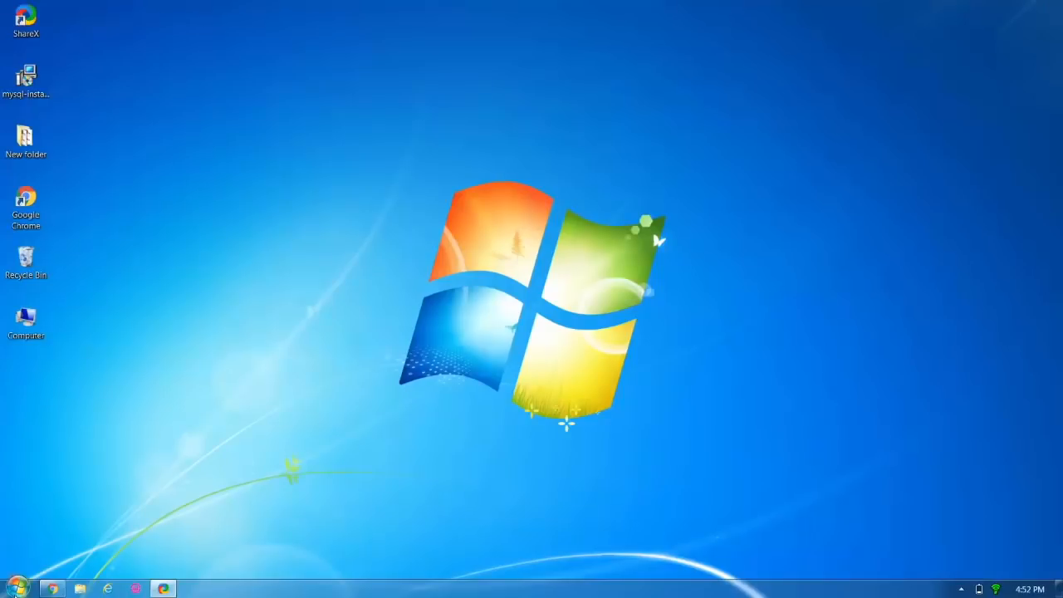
Launch MySQL 8.0 Command Line Client - Unicode from the Start Menu's MySQL Server 8.0 folder.
click(19, 590)
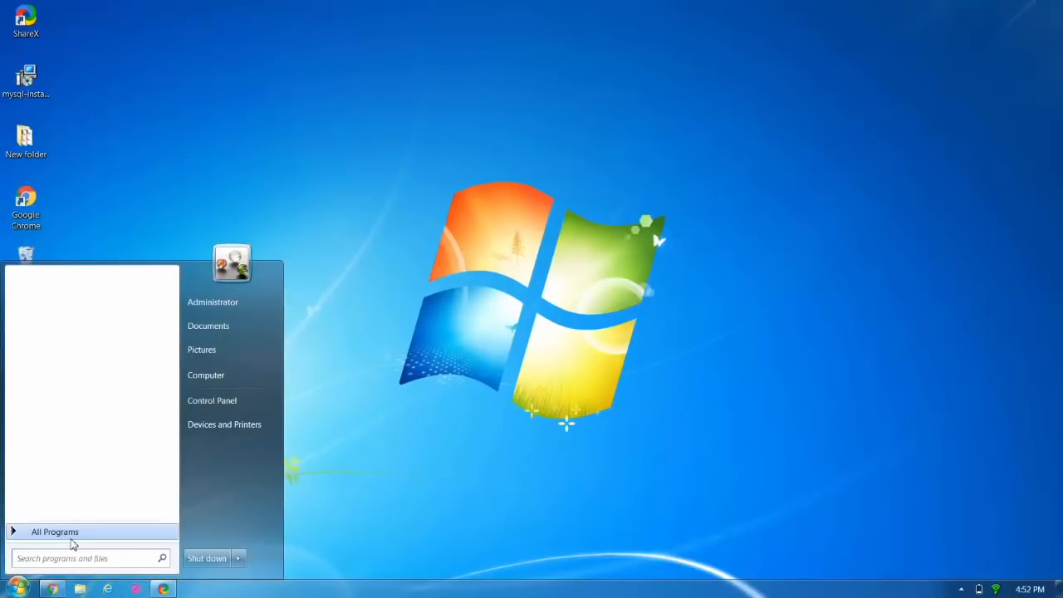
click(71, 539)
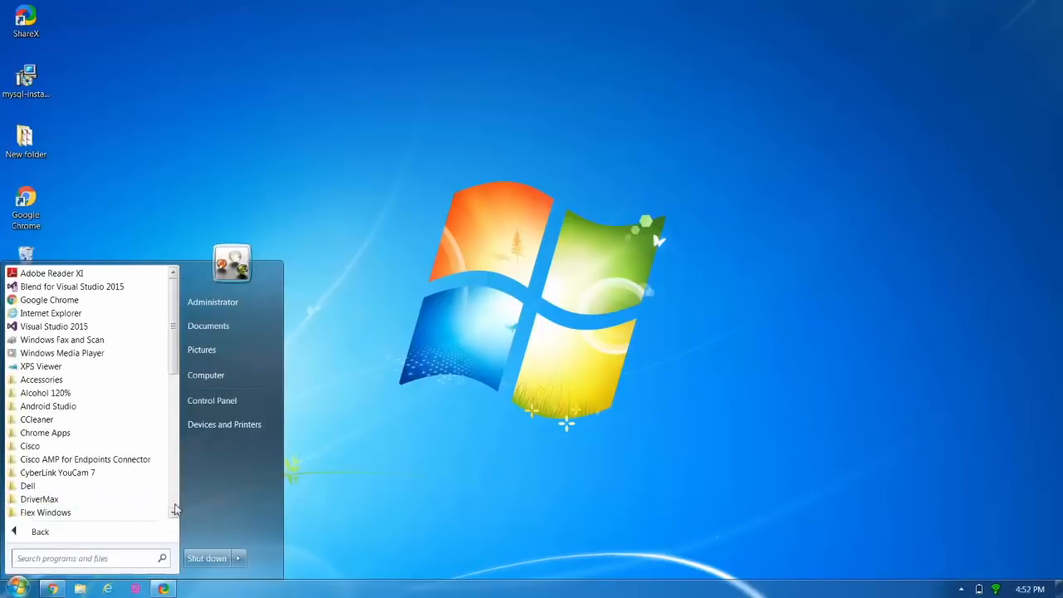
drag(174, 509, 175, 513)
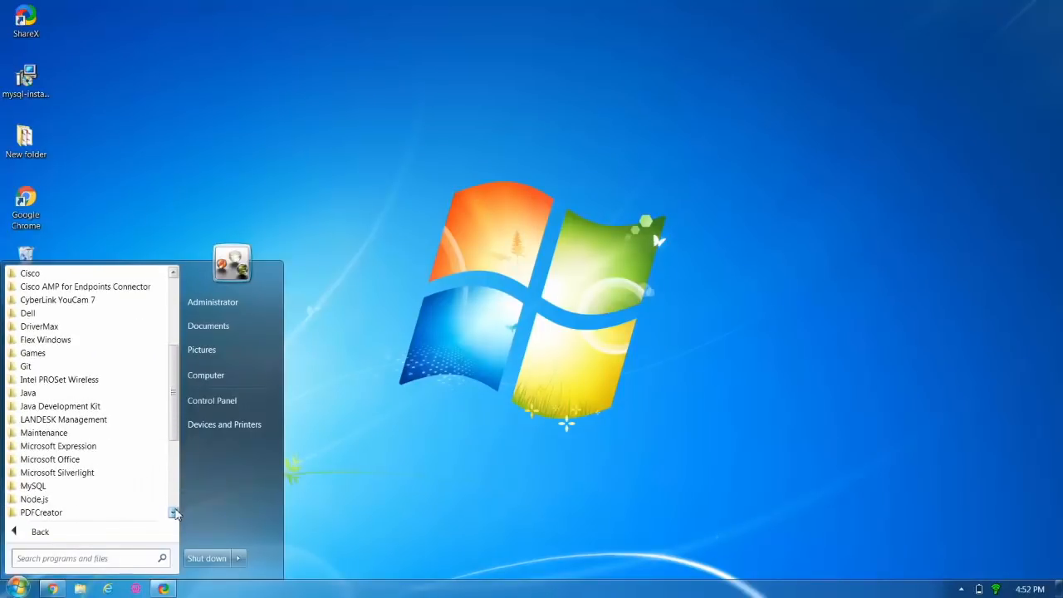
click(135, 487)
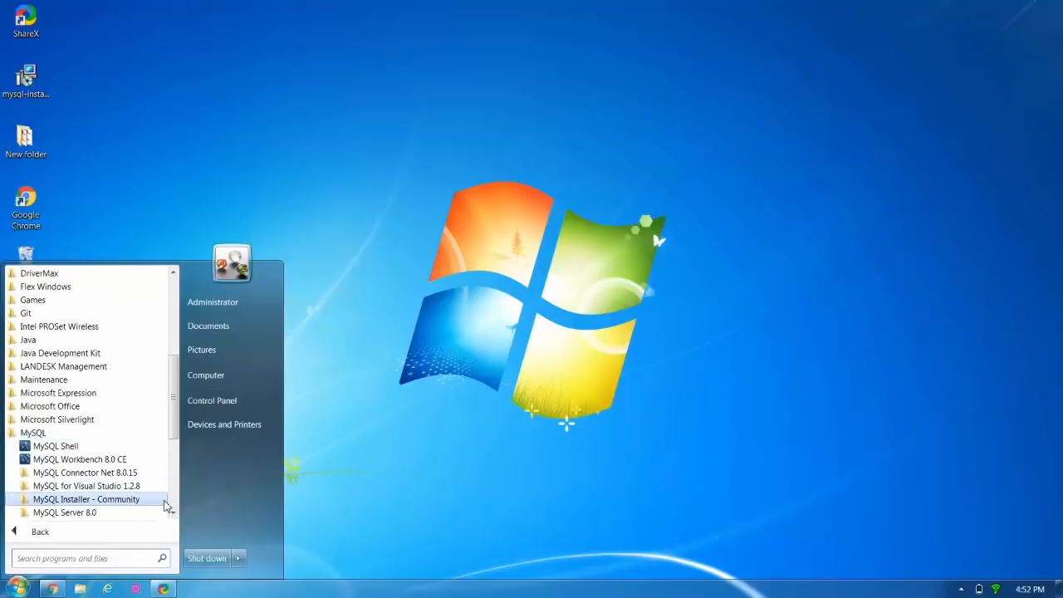
scroll(162, 505, down, 2)
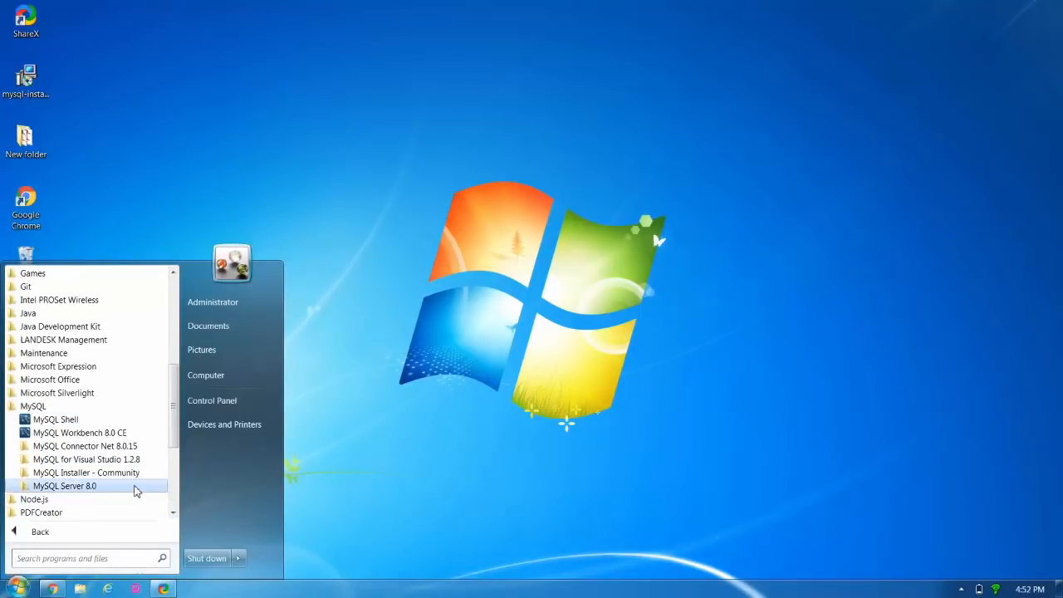
click(136, 488)
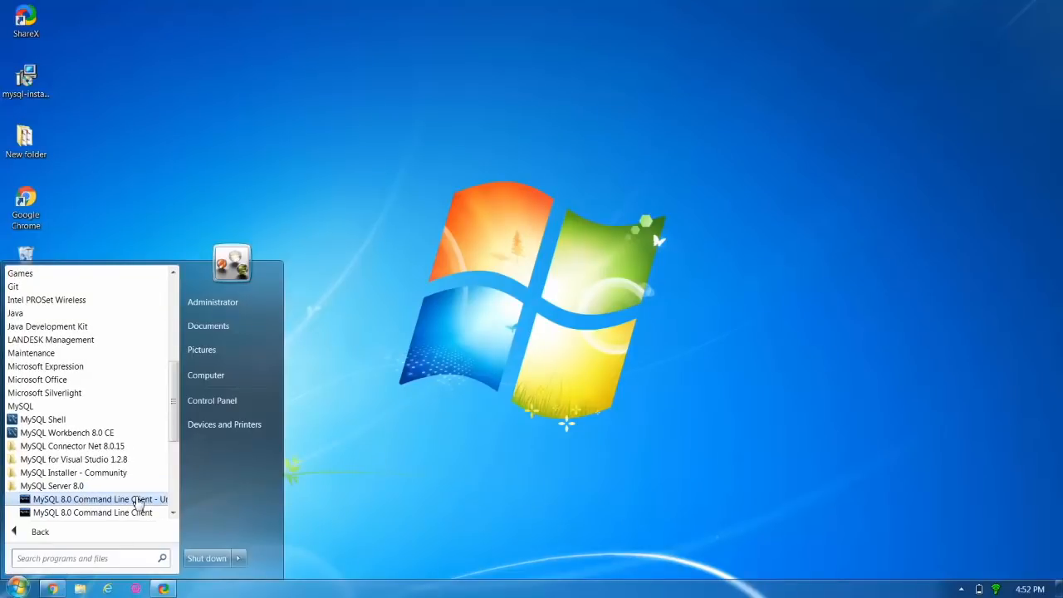
click(138, 499)
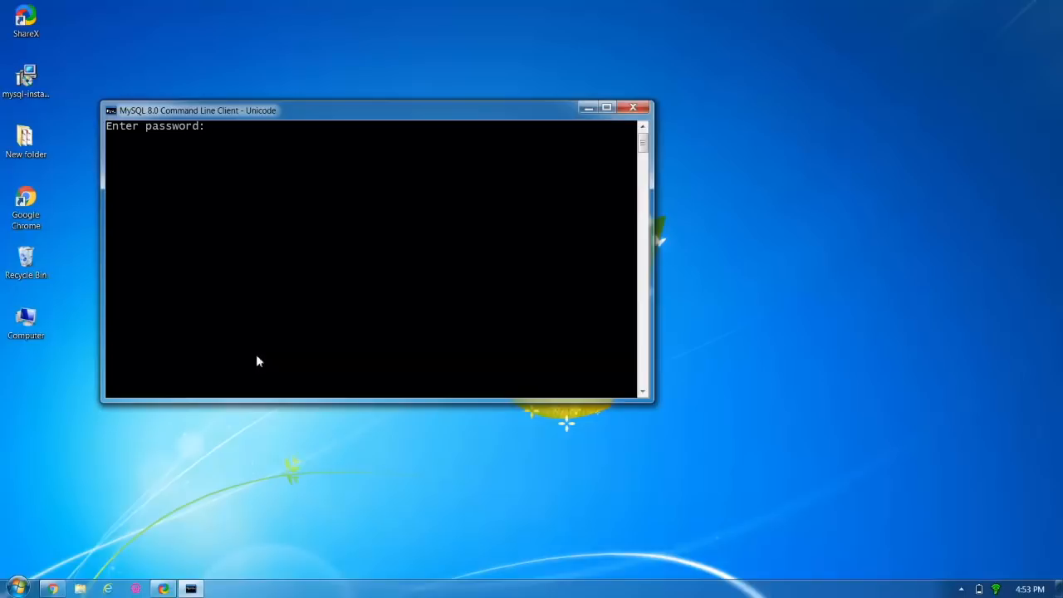
Log in with the root password and run show databases; to list sakila, world and four others.
text(**********)
key(Return)
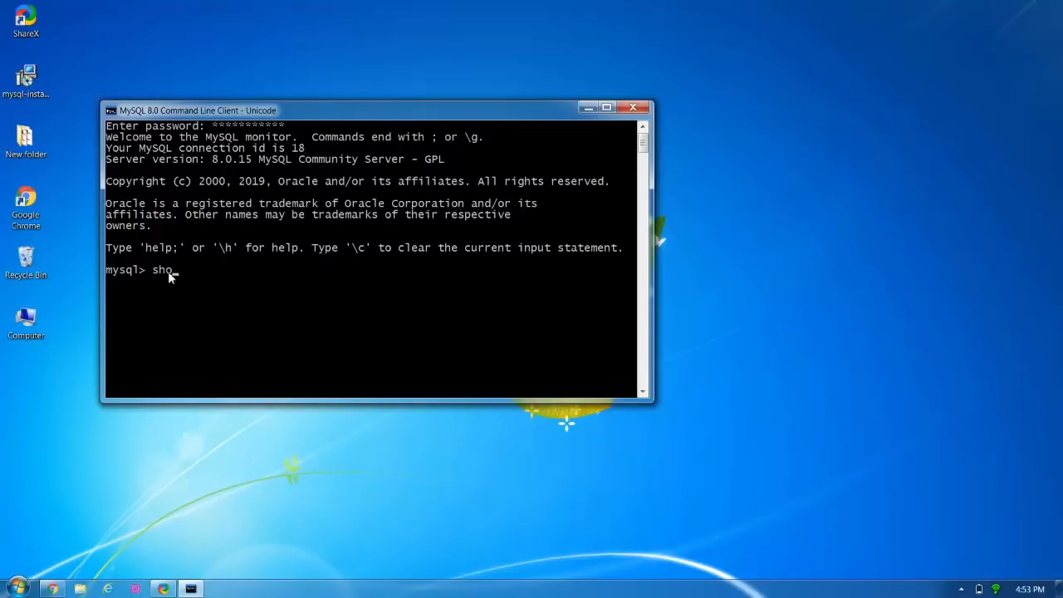
text(tabases;)
key(Return)
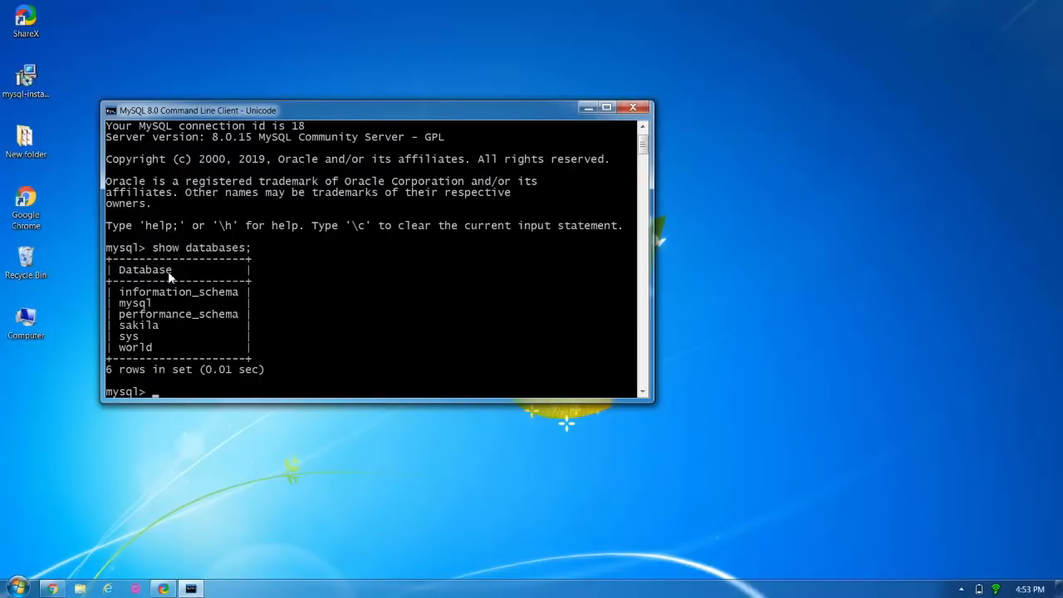
Run use world; then show tables; to list city, country and countrylanguage.
text(use world)
text(;)
key(Return)
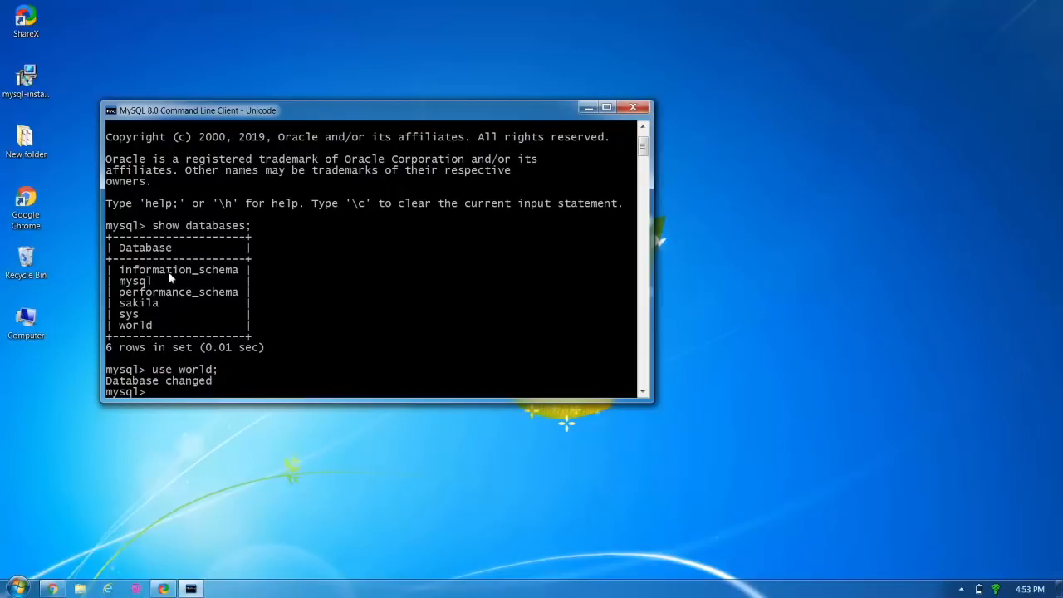
text(show tables;)
key(Return)
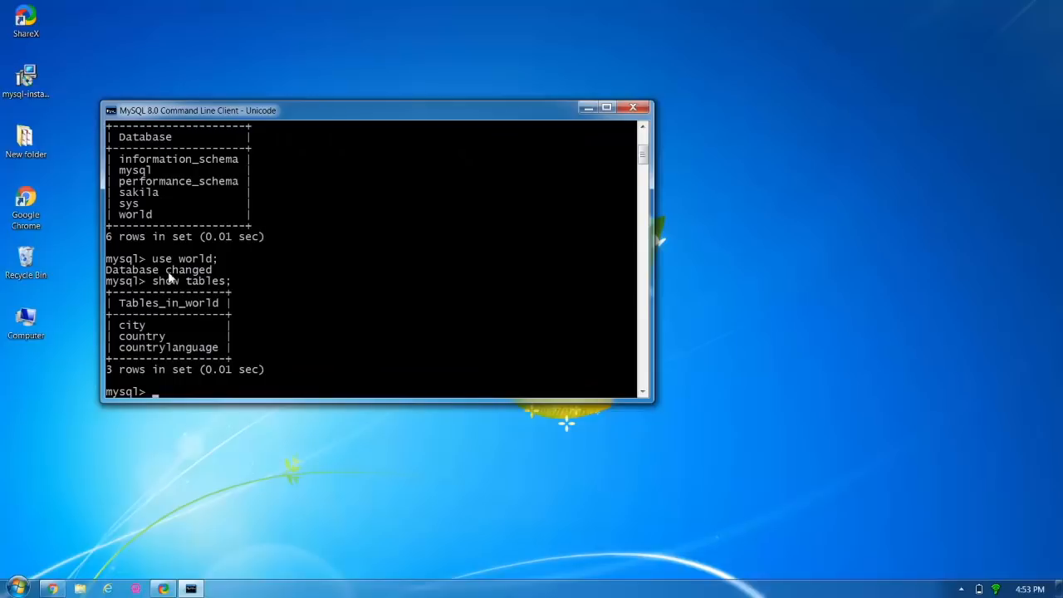